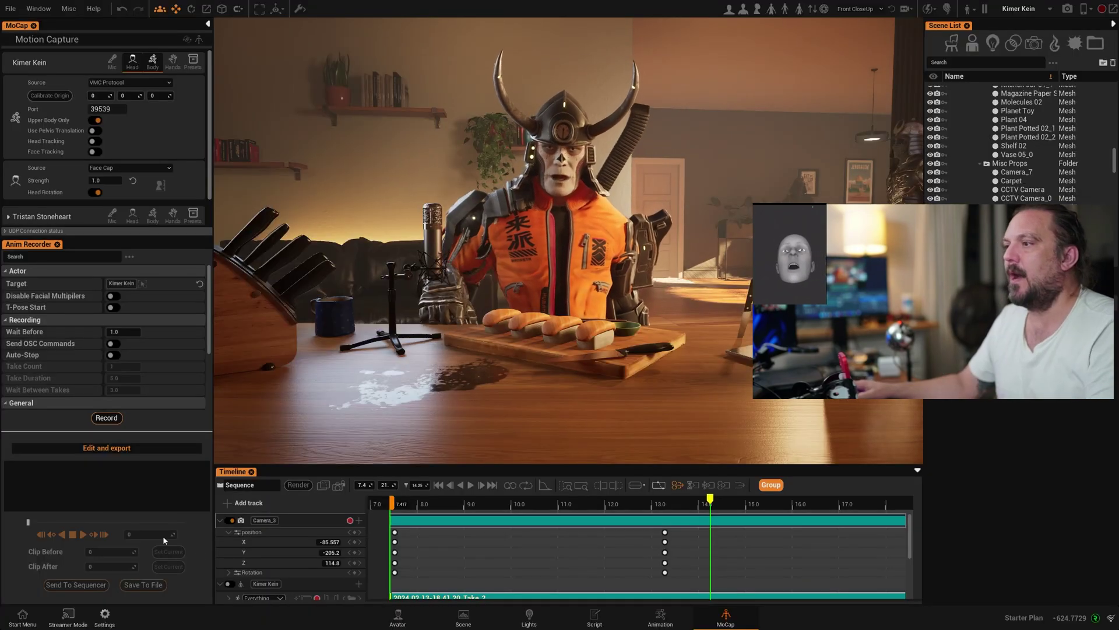
Scrub the sequence to about 10.4 and inspect the avatar behind the desk from another angle
{"action": "left_click_drag", "start_coordinate": [457, 503], "coordinate": [599, 515]}
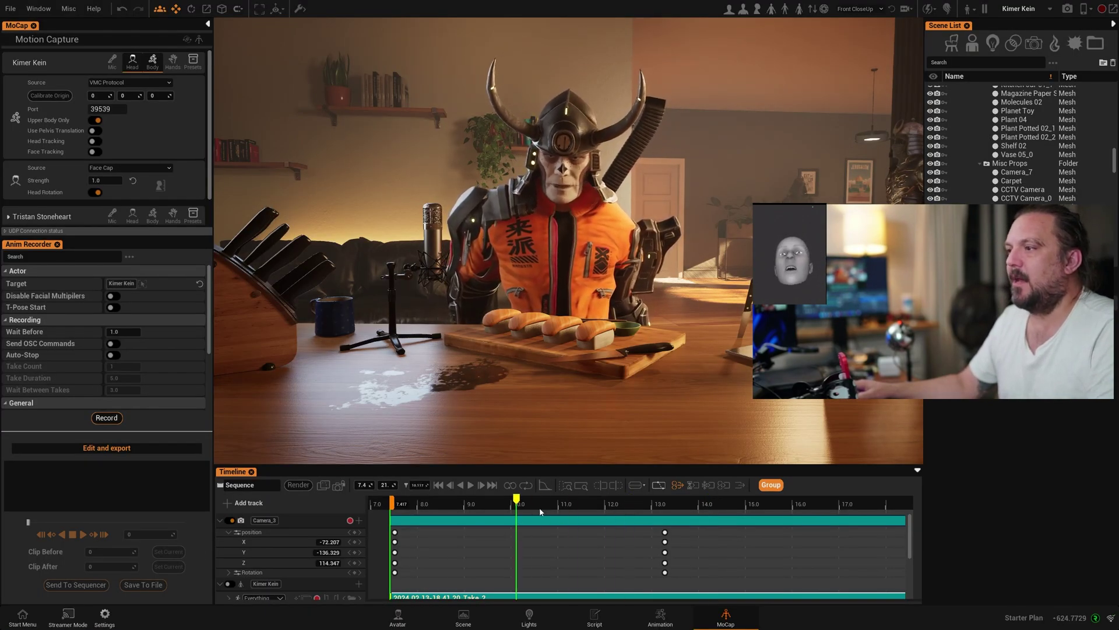
{"action": "left_click", "coordinate": [558, 248]}
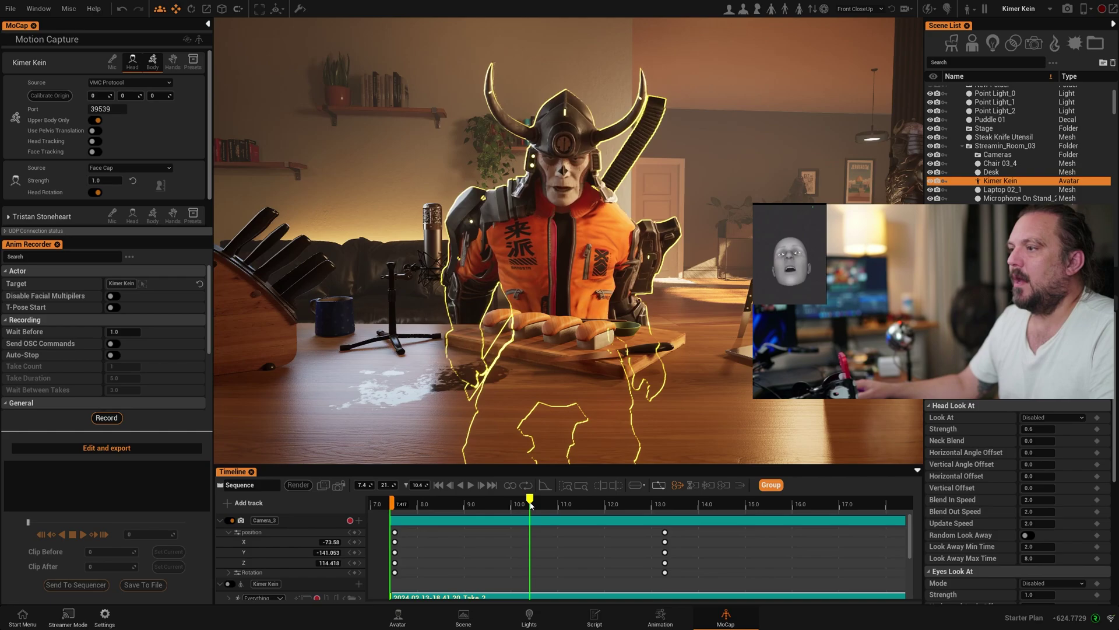
{"action": "left_click_drag", "start_coordinate": [548, 327], "coordinate": [501, 326], "text": "alt"}
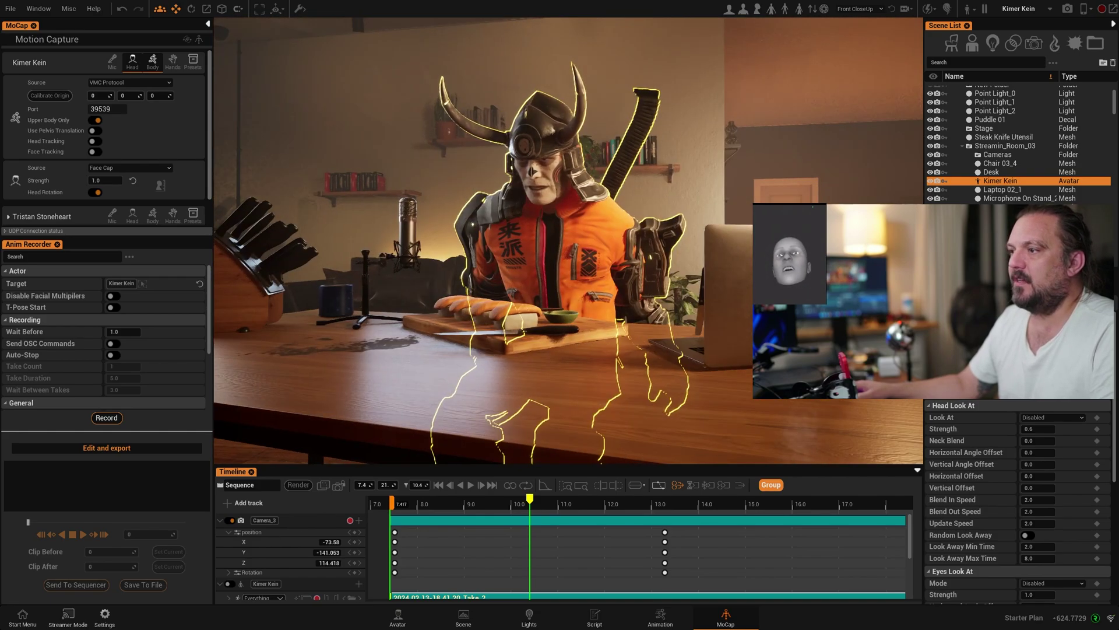
View the sequence through its camera, hide the selection overlays, and scrub from the shot's start to about 16 to preview the camera move
{"action": "left_click", "coordinate": [339, 485]}
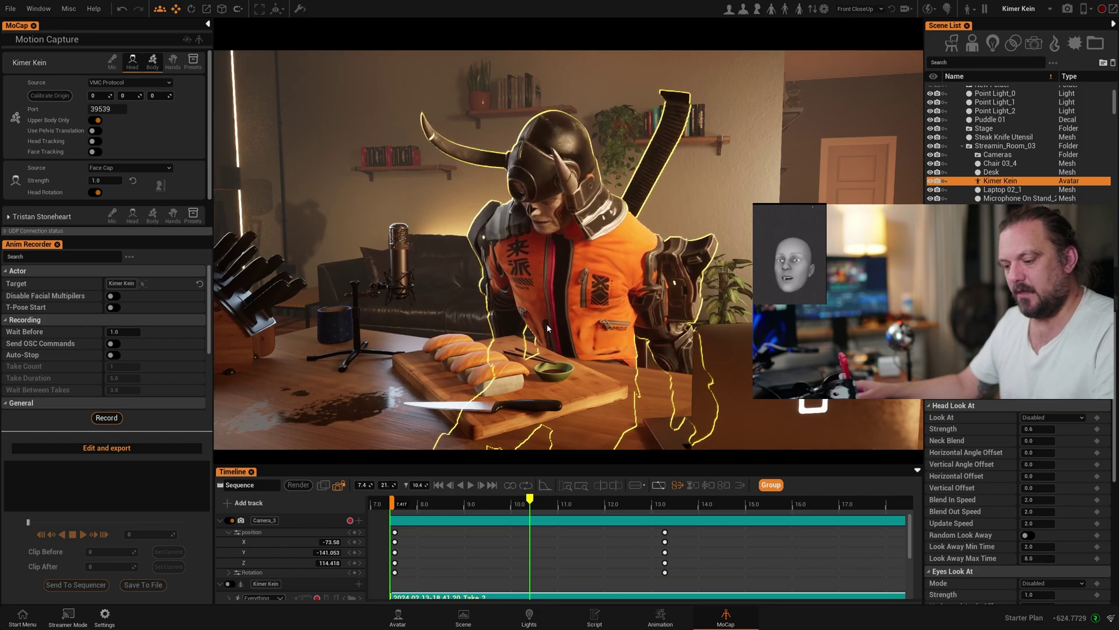
{"action": "key", "text": "g"}
{"action": "left_click", "coordinate": [464, 504]}
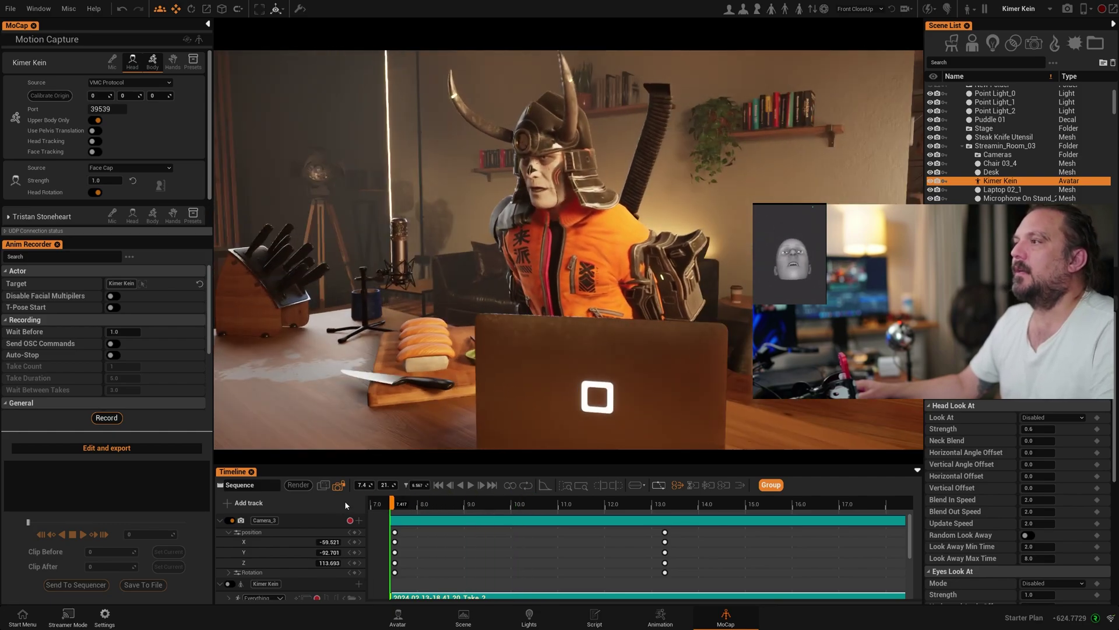
{"action": "left_click_drag", "start_coordinate": [489, 506], "coordinate": [805, 520]}
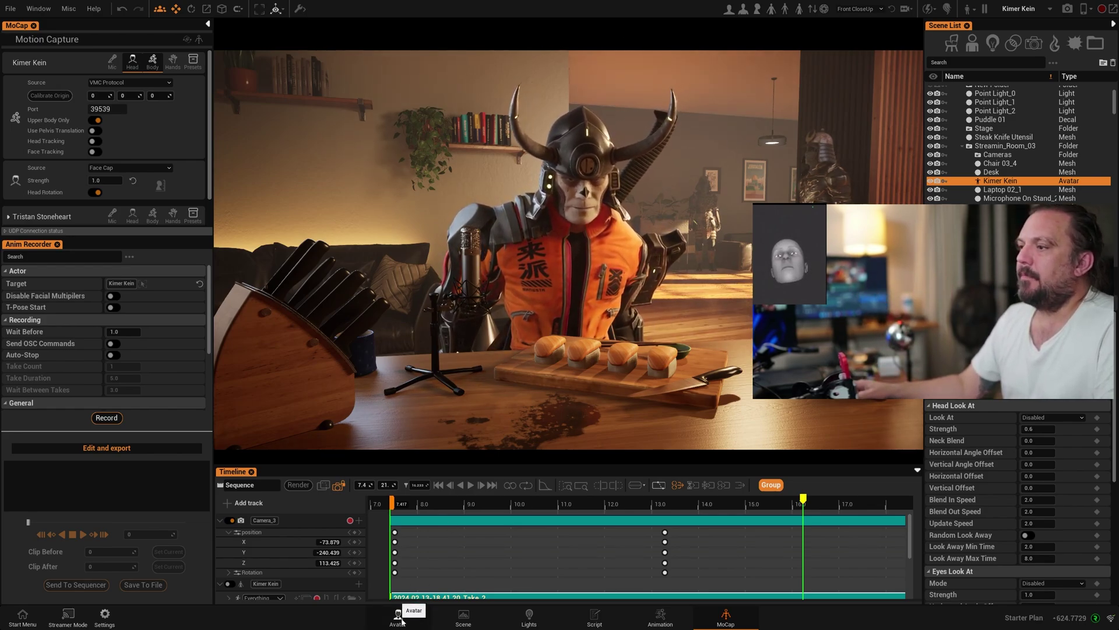
{"action": "left_click", "coordinate": [11, 8]}
{"action": "mouse_move", "coordinate": [35, 82]}
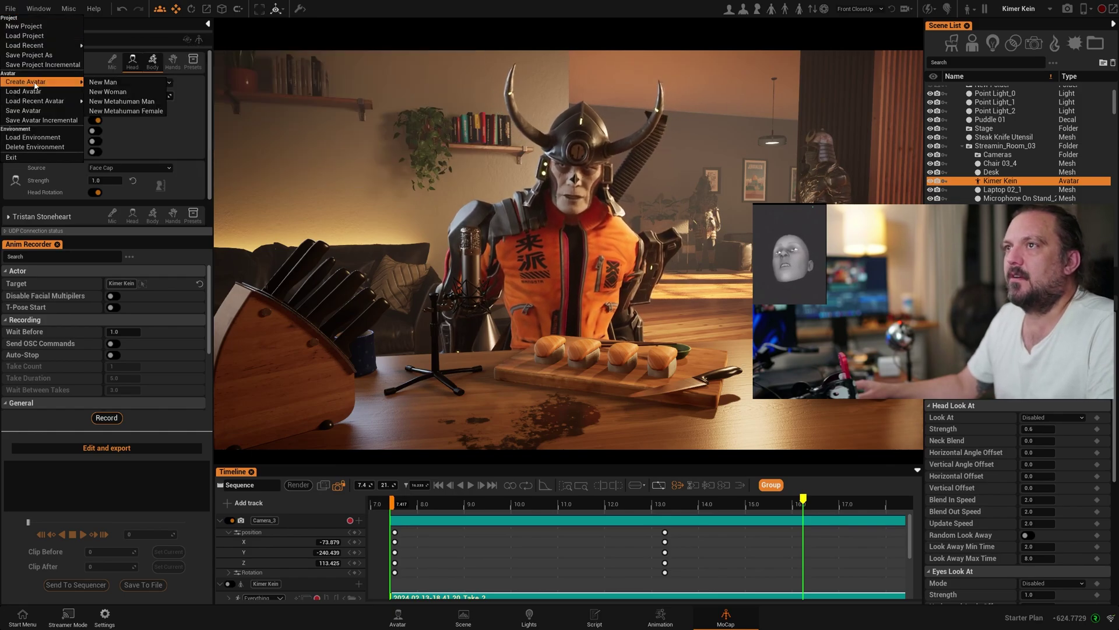
{"action": "left_click", "coordinate": [38, 9]}
{"action": "mouse_move", "coordinate": [59, 28]}
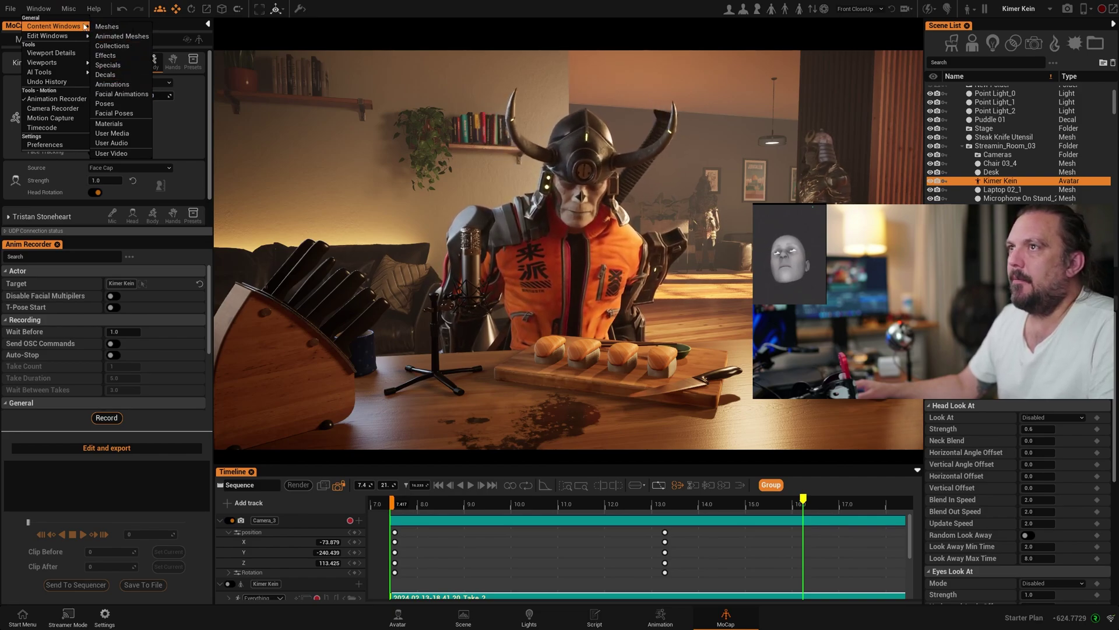
{"action": "mouse_move", "coordinate": [115, 47]}
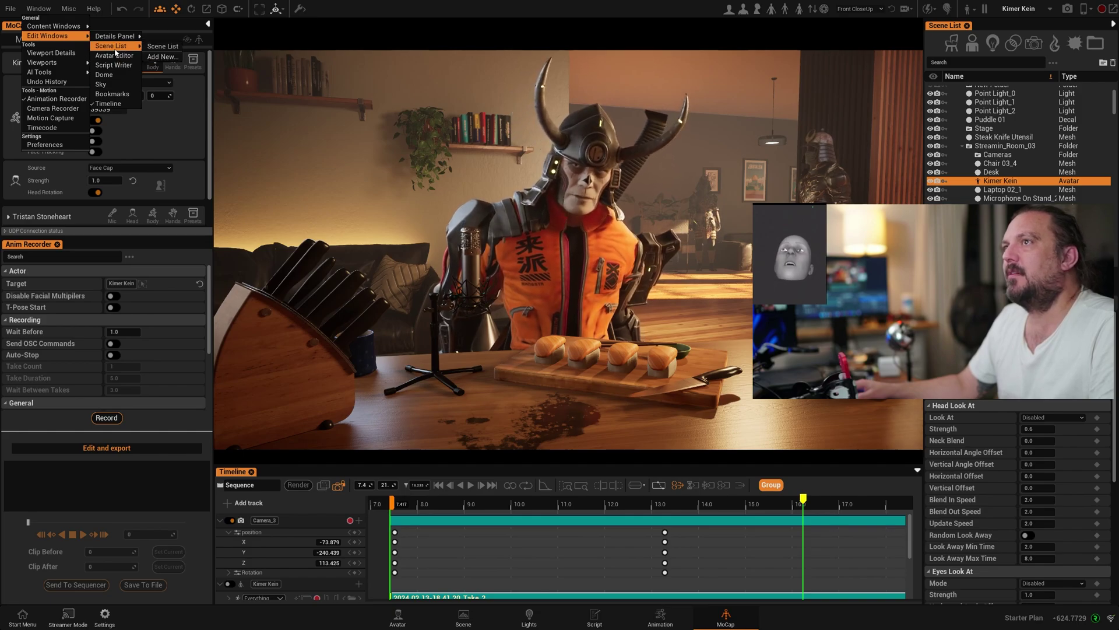
Try several body proportion presets on the avatar and apply the one directly below Normal 01
{"action": "left_click", "coordinate": [398, 615]}
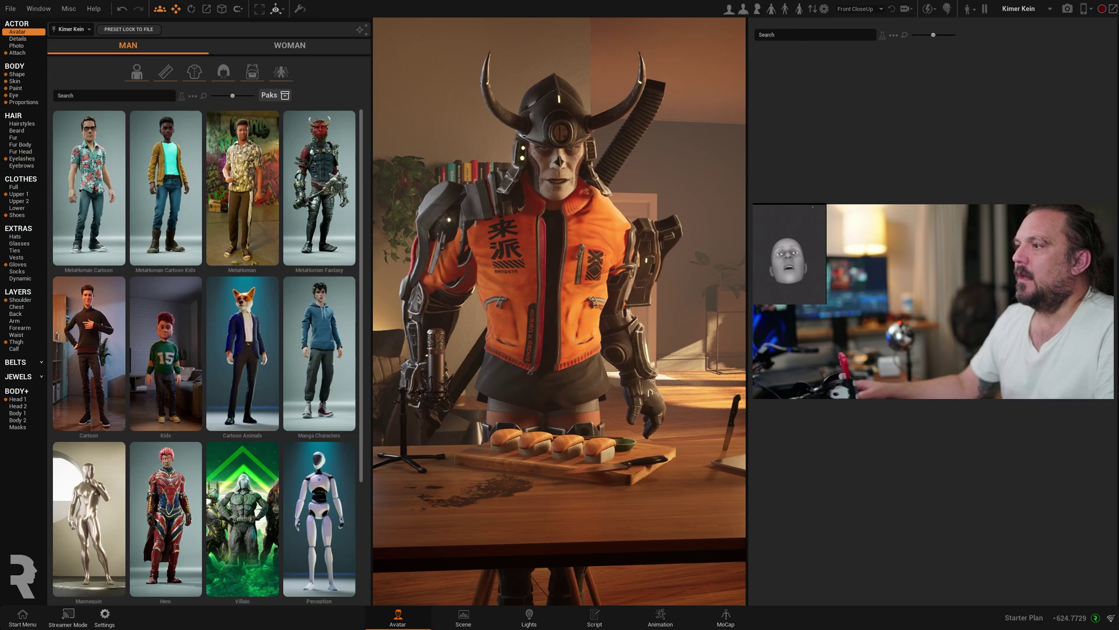
{"action": "left_click", "coordinate": [23, 103]}
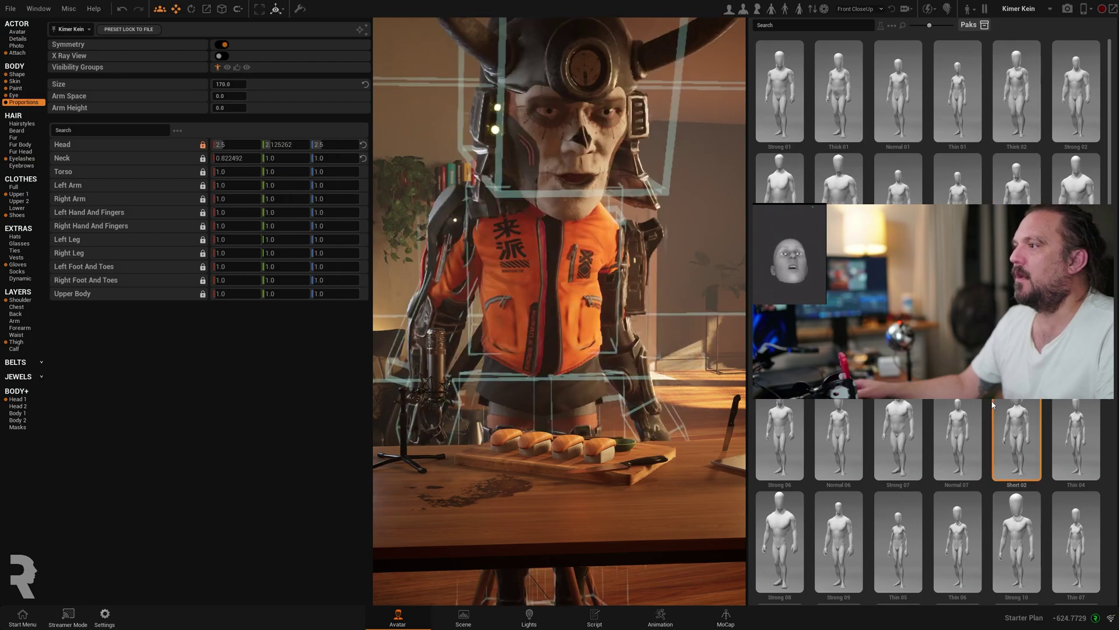
{"action": "left_click", "coordinate": [1028, 181]}
{"action": "left_click", "coordinate": [895, 125]}
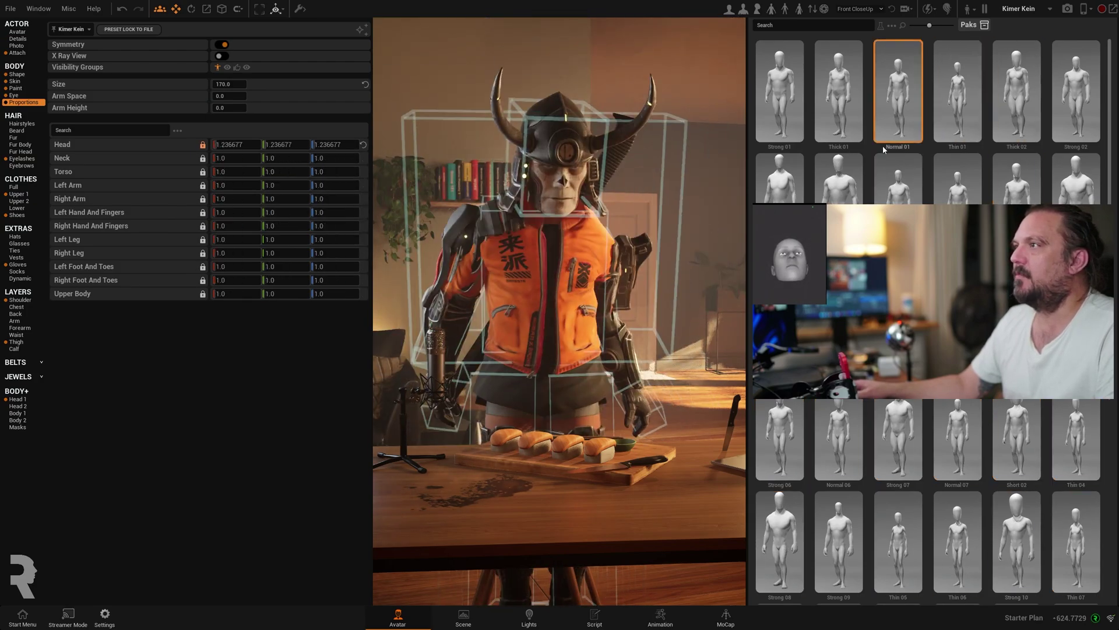
{"action": "left_click", "coordinate": [839, 184]}
{"action": "left_click", "coordinate": [781, 117]}
{"action": "left_click", "coordinate": [839, 309]}
{"action": "left_click", "coordinate": [897, 178]}
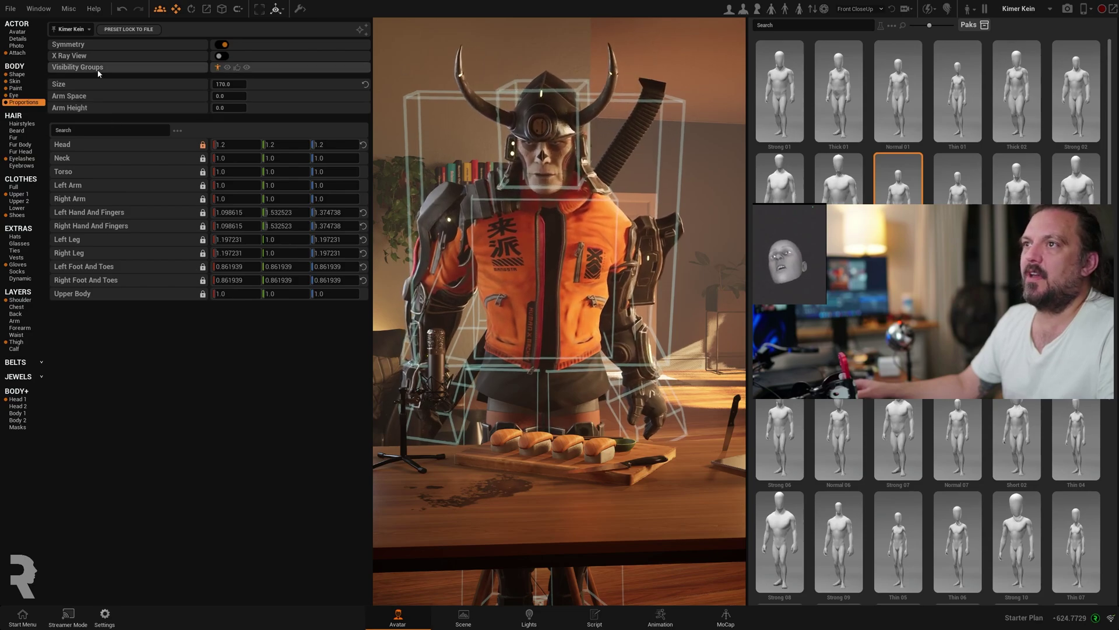
Try several upper-body garments on the avatar and dress it in the red camouflage hoodie
{"action": "left_click", "coordinate": [18, 189]}
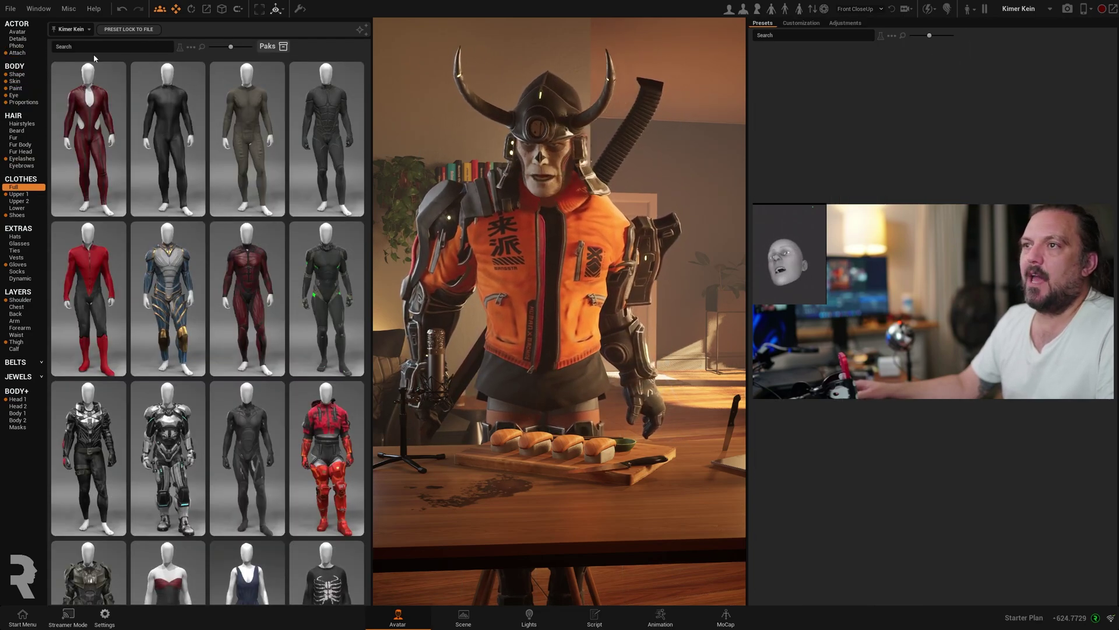
{"action": "left_click", "coordinate": [20, 194]}
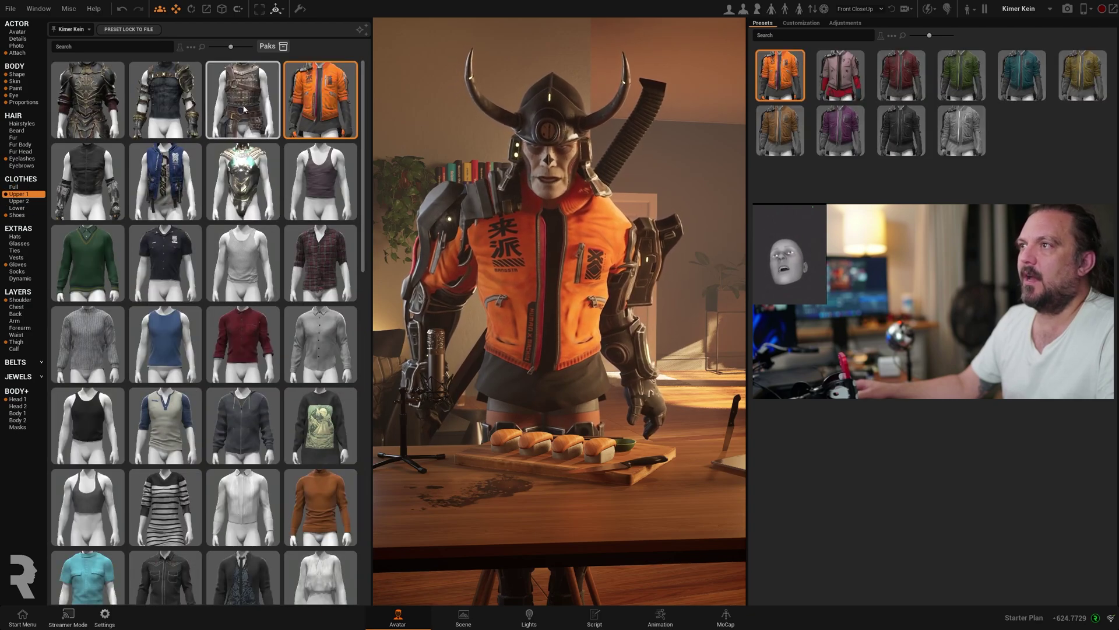
{"action": "left_click", "coordinate": [242, 109]}
{"action": "left_click", "coordinate": [107, 161]}
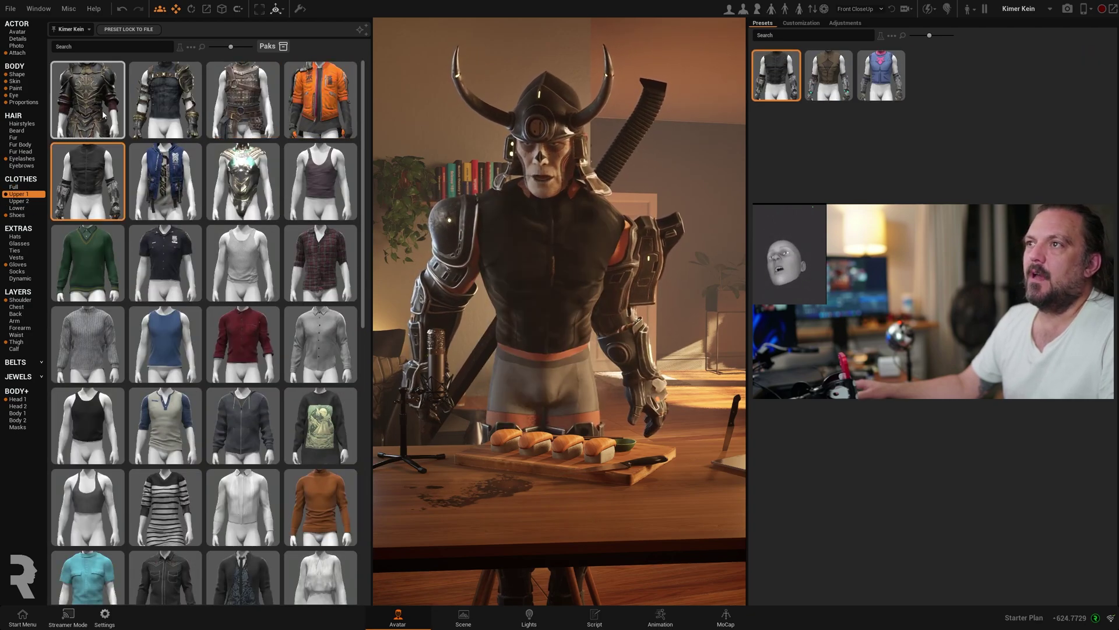
{"action": "left_click", "coordinate": [97, 107]}
{"action": "scroll", "coordinate": [228, 334], "scroll_direction": "down", "scroll_amount": 3}
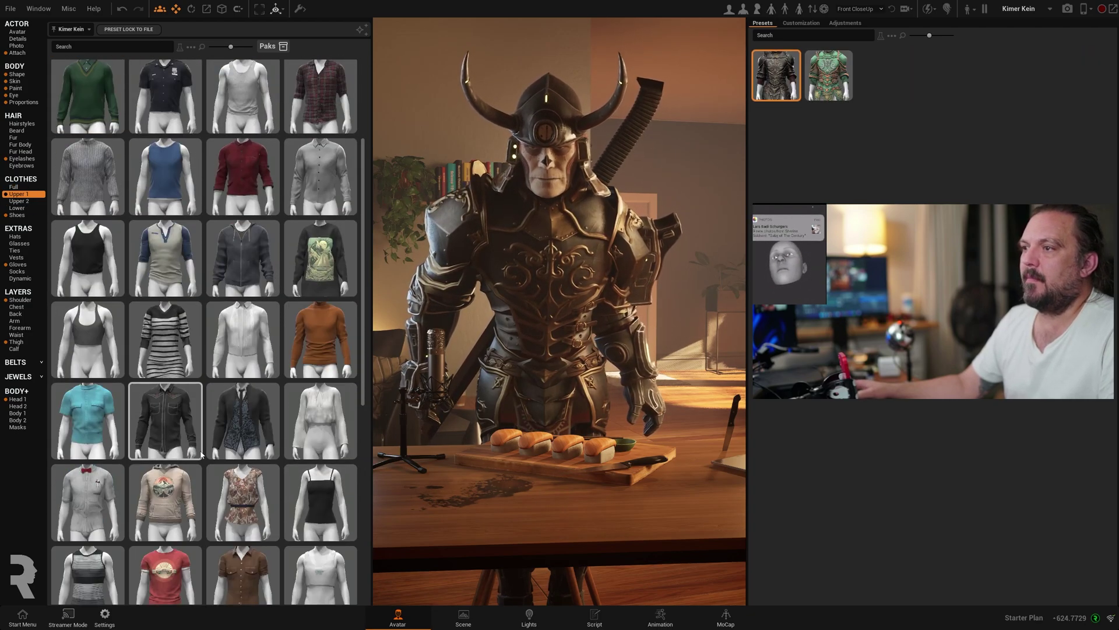
{"action": "left_click", "coordinate": [162, 421]}
{"action": "scroll", "coordinate": [243, 467], "scroll_direction": "down", "scroll_amount": 2}
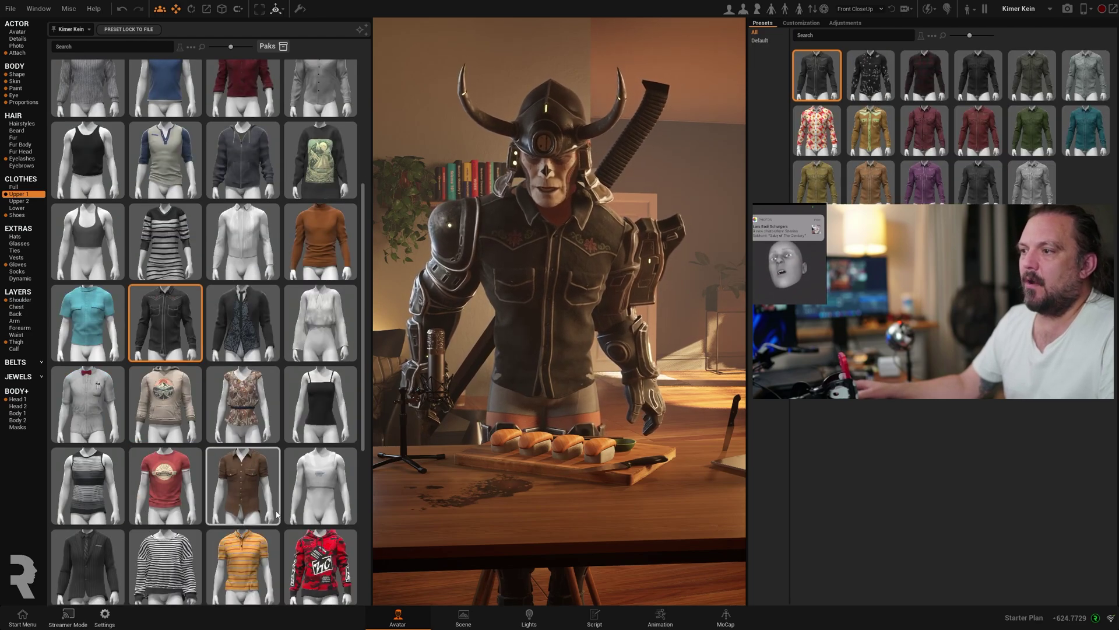
{"action": "left_click", "coordinate": [321, 565]}
{"action": "scroll", "coordinate": [321, 578], "scroll_direction": "down", "scroll_amount": 3}
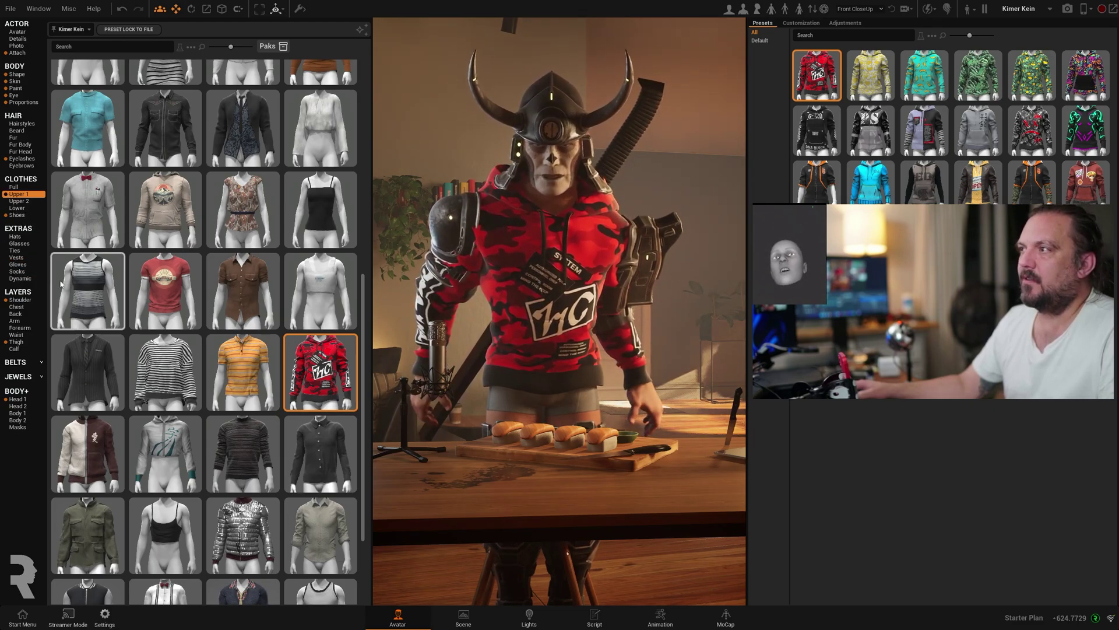
Try the chest armor layer on the avatar and take it off again
{"action": "left_click", "coordinate": [22, 307]}
{"action": "left_click", "coordinate": [90, 106]}
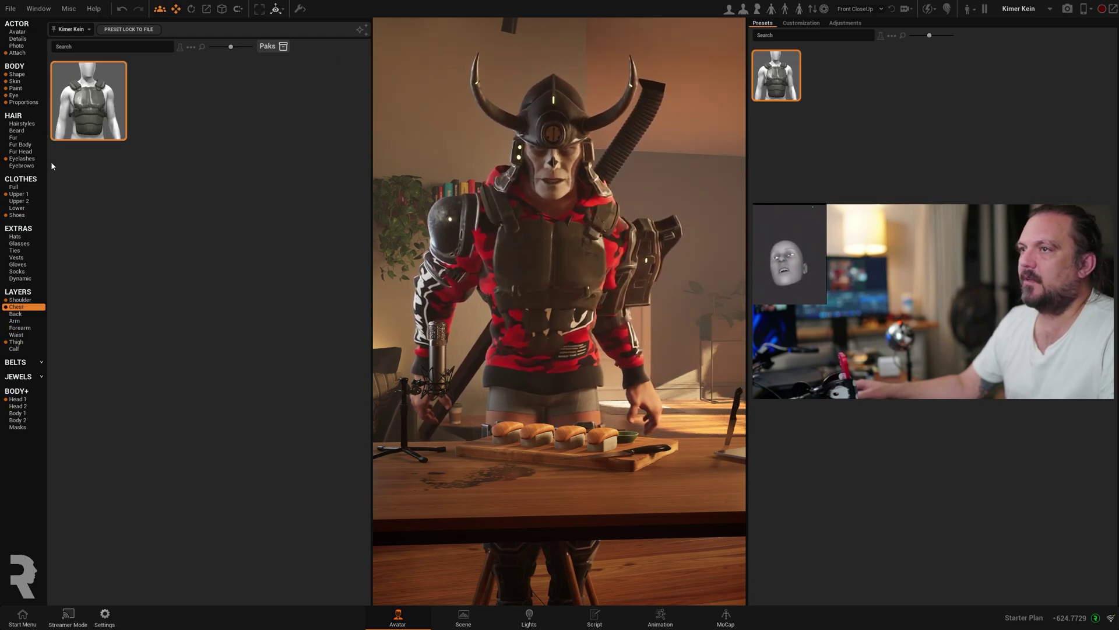
{"action": "left_click", "coordinate": [7, 307]}
Remove the avatar's shoulder layer and put on the black trousers with orange straps
{"action": "left_click", "coordinate": [6, 300]}
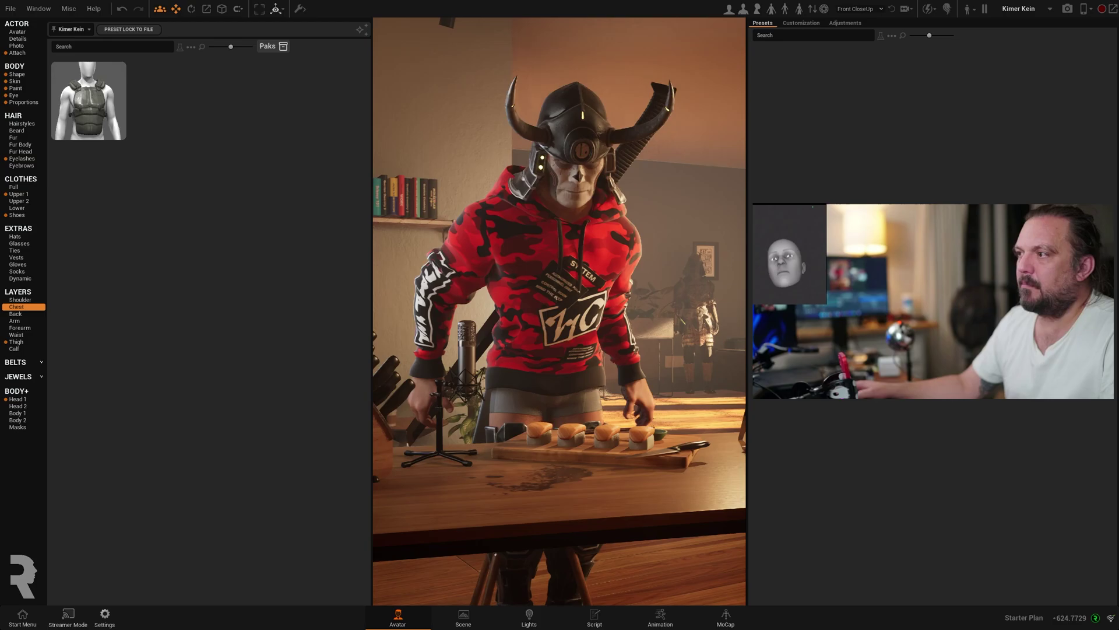
{"action": "left_click", "coordinate": [25, 208]}
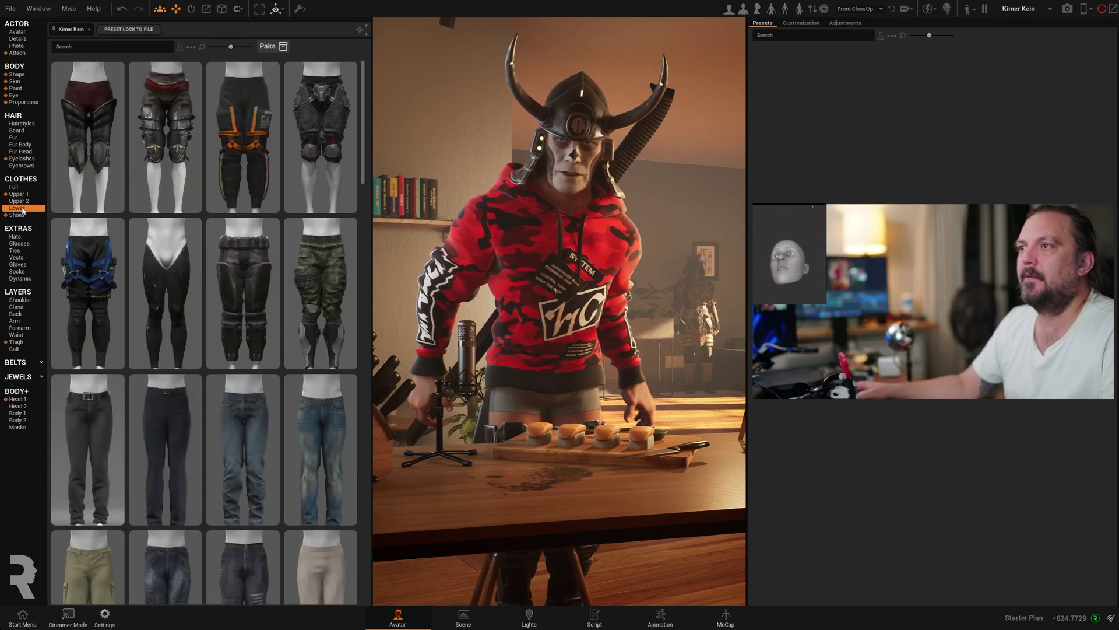
{"action": "left_click", "coordinate": [215, 144]}
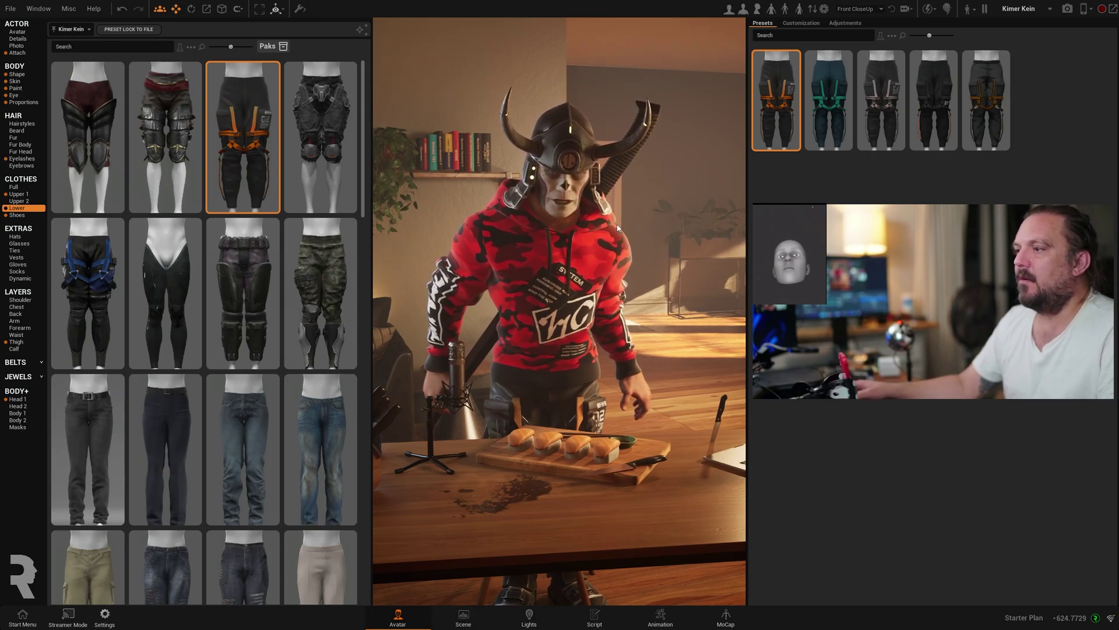
Place a basic cone on the floor behind the desk and a digital clock on the desk beside the microphone stand
{"action": "left_click", "coordinate": [464, 617]}
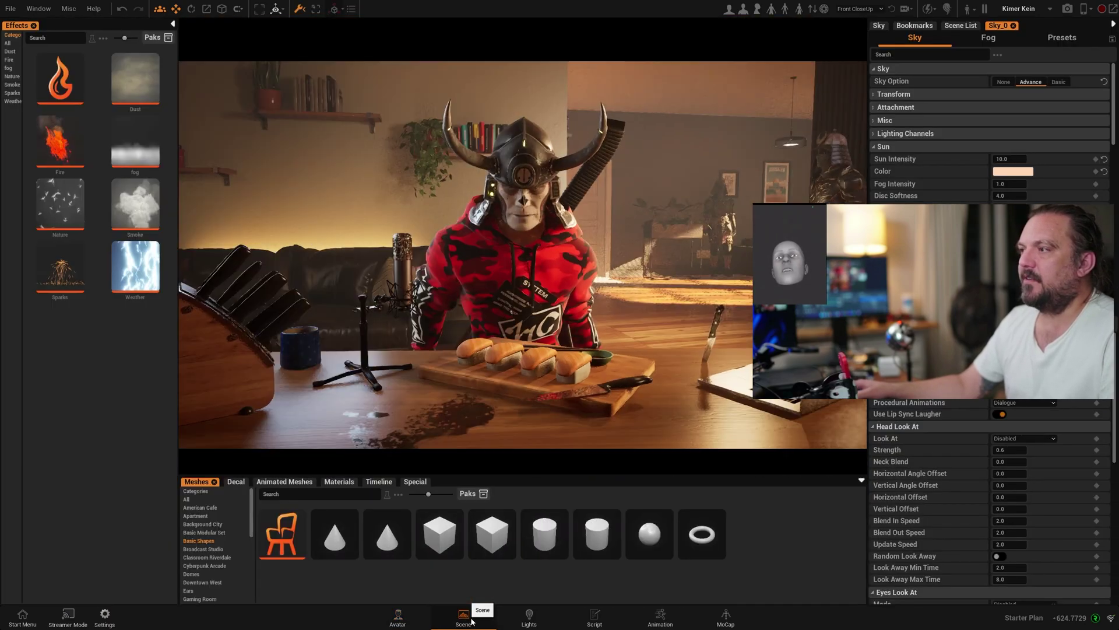
{"action": "left_click_drag", "start_coordinate": [313, 537], "coordinate": [677, 321]}
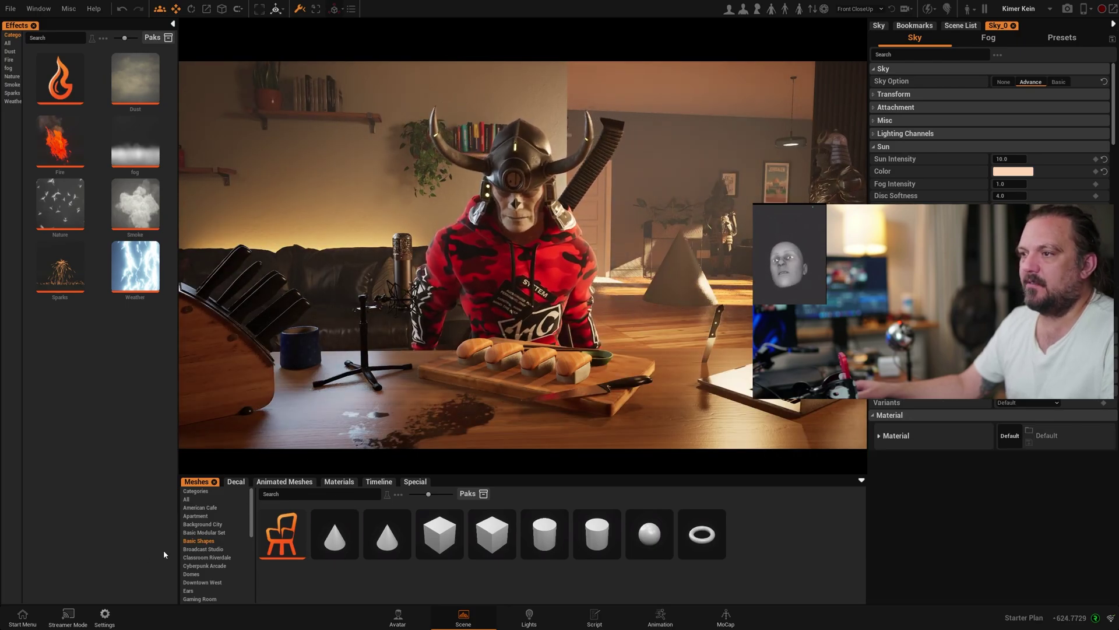
{"action": "left_click", "coordinate": [186, 499]}
{"action": "scroll", "coordinate": [435, 536], "scroll_direction": "down", "scroll_amount": 2}
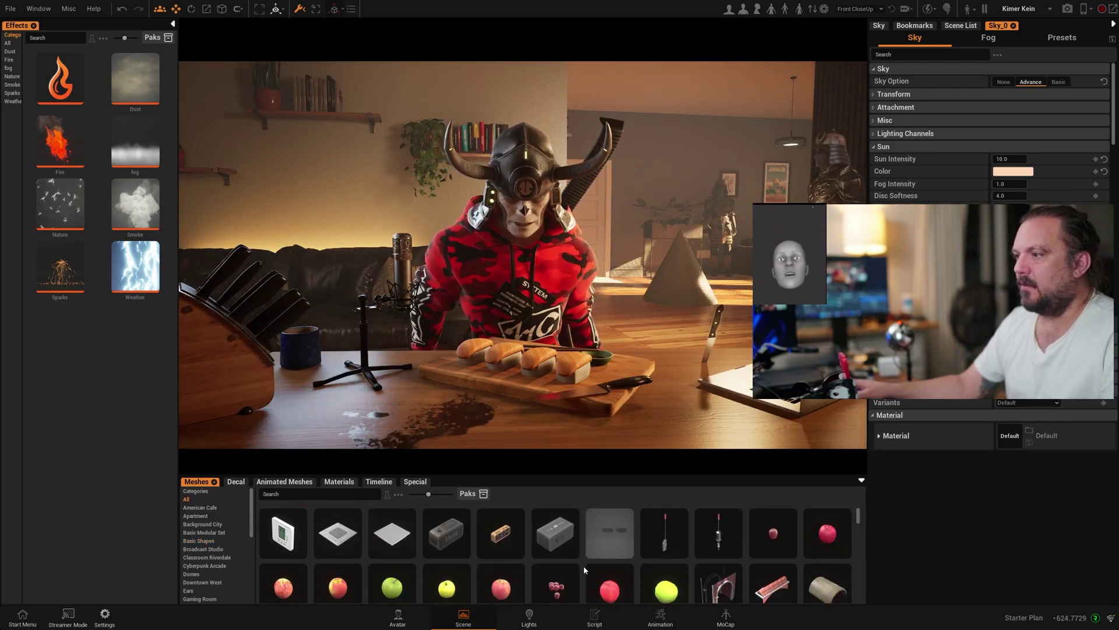
{"action": "left_click_drag", "start_coordinate": [501, 532], "coordinate": [373, 415]}
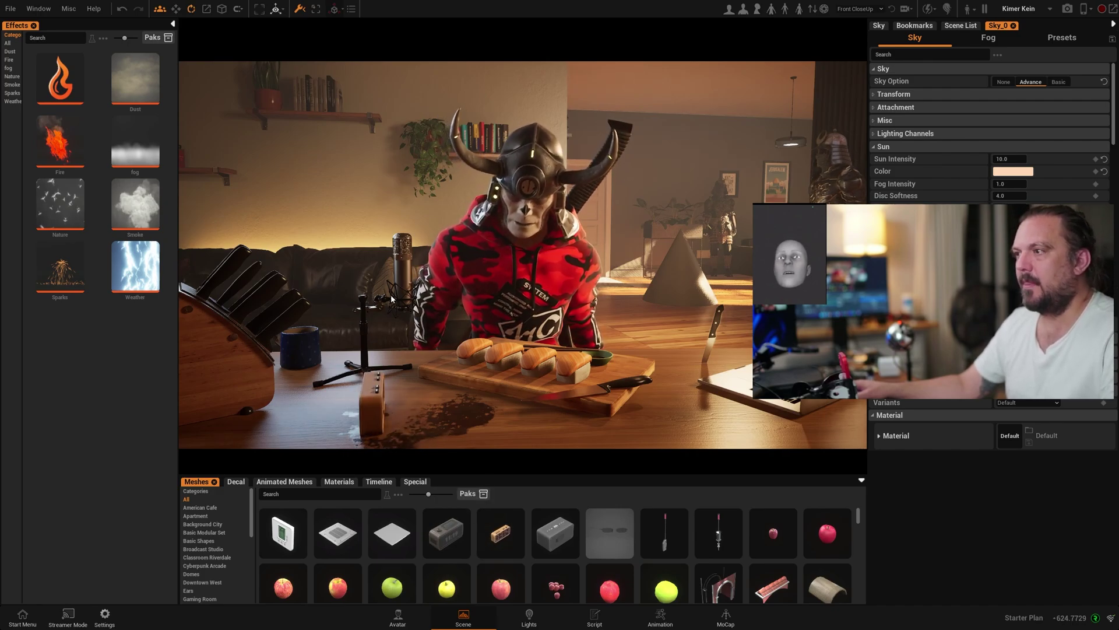
Show the FPS counter and rotate the clock on the desk about 74° in yaw so its display faces the camera
{"action": "key", "text": "ctrl+shift+h"}
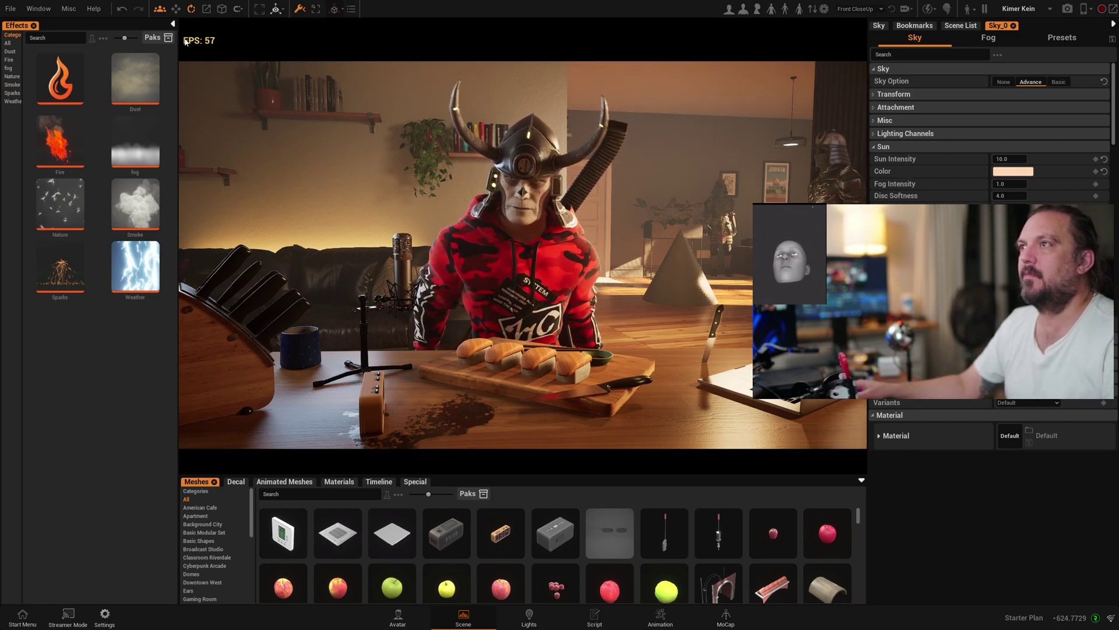
{"action": "left_click", "coordinate": [372, 409]}
{"action": "left_click_drag", "start_coordinate": [388, 431], "coordinate": [361, 424]}
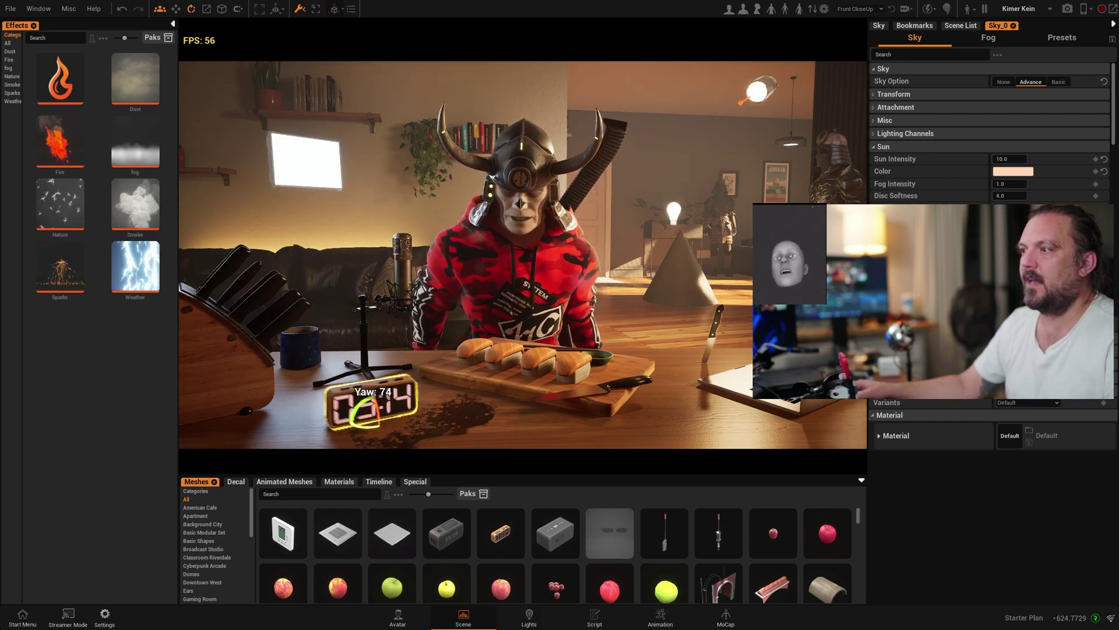
Place a green apple beside the cutting board and an ashtray in front of it, and hide the editor overlays
{"action": "left_click_drag", "start_coordinate": [468, 588], "coordinate": [673, 417]}
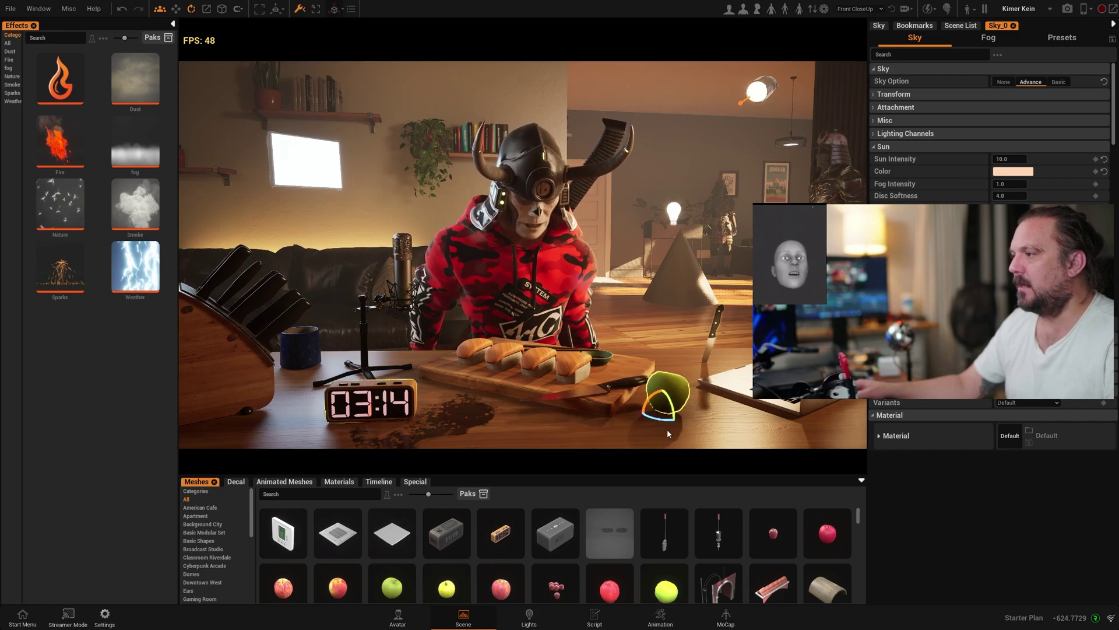
{"action": "scroll", "coordinate": [551, 560], "scroll_direction": "down", "scroll_amount": 5}
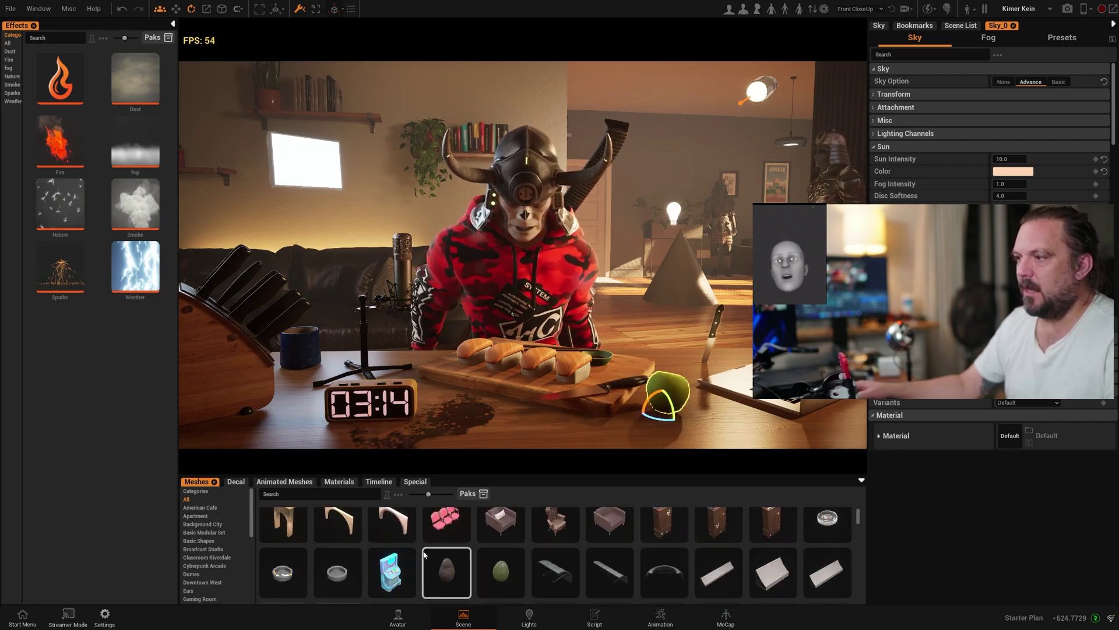
{"action": "scroll", "coordinate": [424, 554], "scroll_direction": "down", "scroll_amount": 1}
{"action": "left_click_drag", "start_coordinate": [293, 553], "coordinate": [484, 427]}
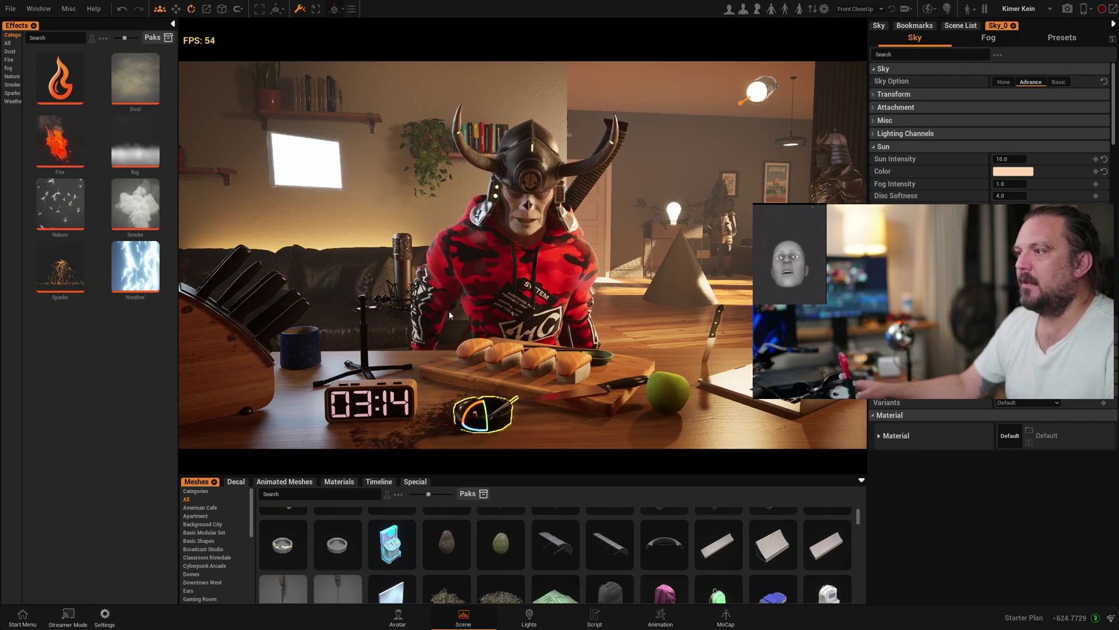
{"action": "key", "text": "g"}
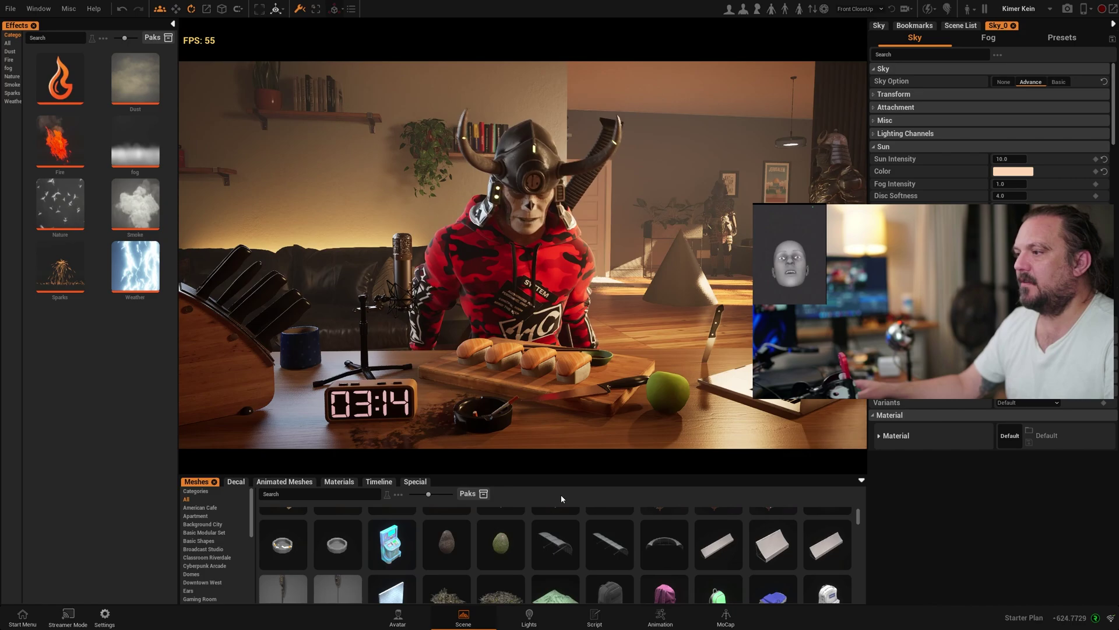
Add the M4 Warm Contrast light rig from the character light rig presets to the scene
{"action": "left_click", "coordinate": [529, 614]}
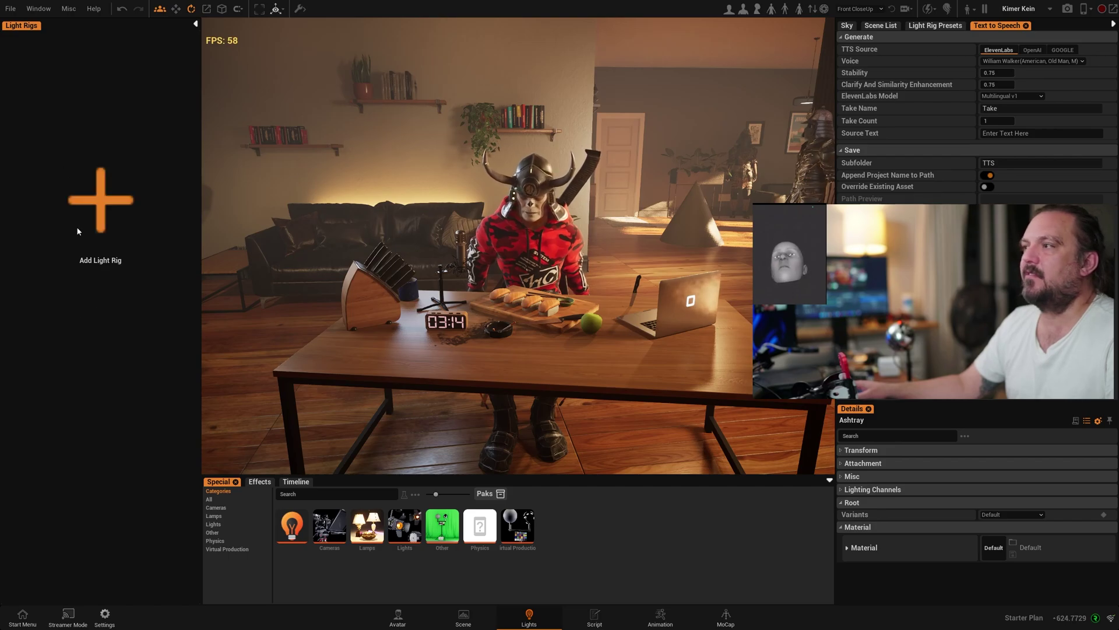
{"action": "left_click", "coordinate": [941, 27]}
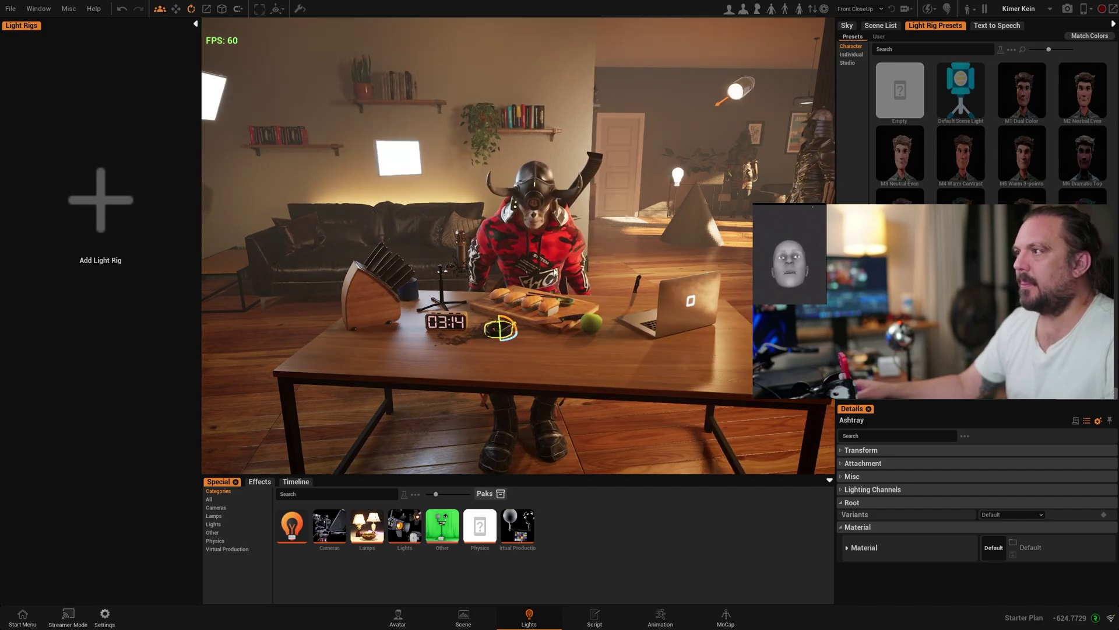
{"action": "mouse_move", "coordinate": [978, 182]}
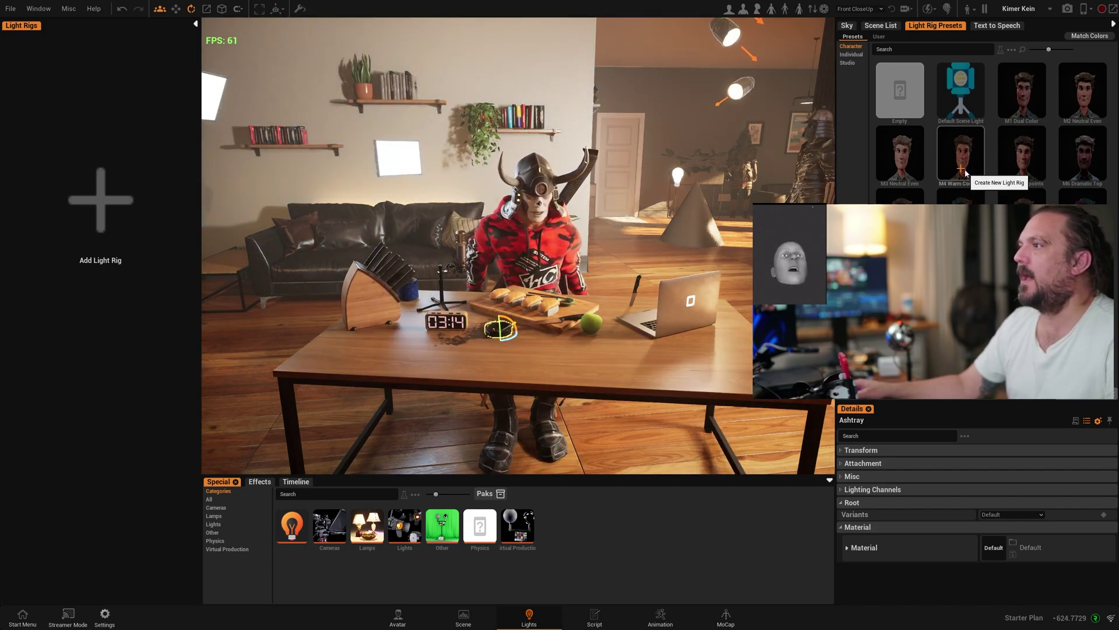
{"action": "left_click", "coordinate": [965, 171]}
Move the M4 Warm Contrast light rig across the floor to the avatar's feet behind the desk
{"action": "mouse_move", "coordinate": [709, 349]}
{"action": "right_mouse_down"}
{"action": "mouse_move", "coordinate": [618, 357]}
{"action": "mouse_move", "coordinate": [701, 370]}
{"action": "right_mouse_up"}
{"action": "scroll", "coordinate": [701, 370], "scroll_direction": "down", "scroll_amount": 8}
{"action": "scroll", "coordinate": [689, 352], "scroll_direction": "up", "scroll_amount": 5}
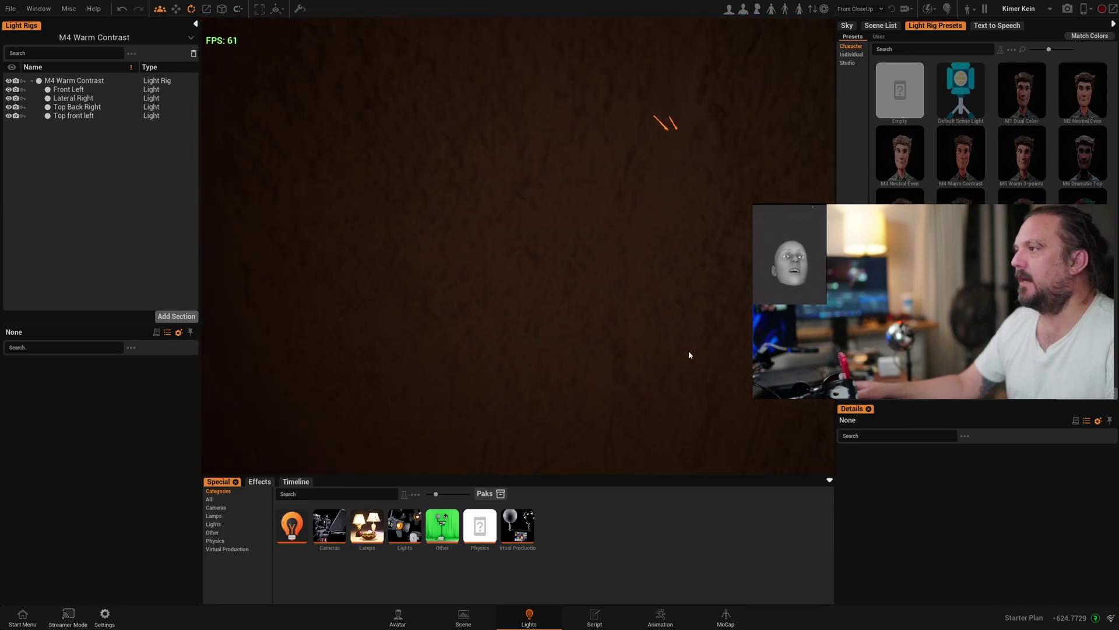
{"action": "left_click", "coordinate": [770, 390]}
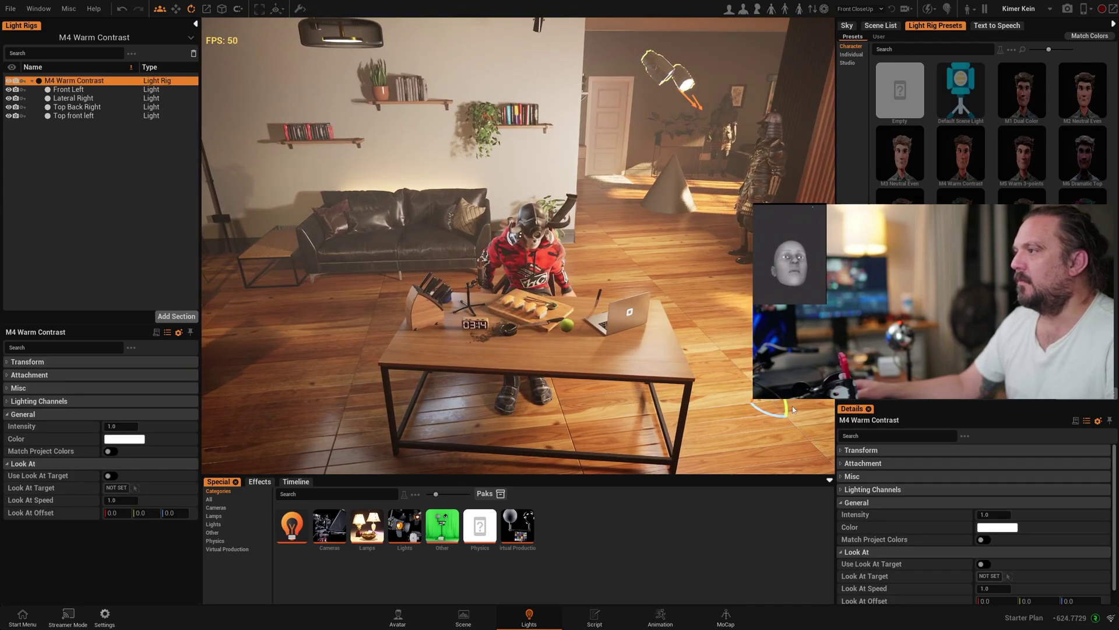
{"action": "key", "text": "r"}
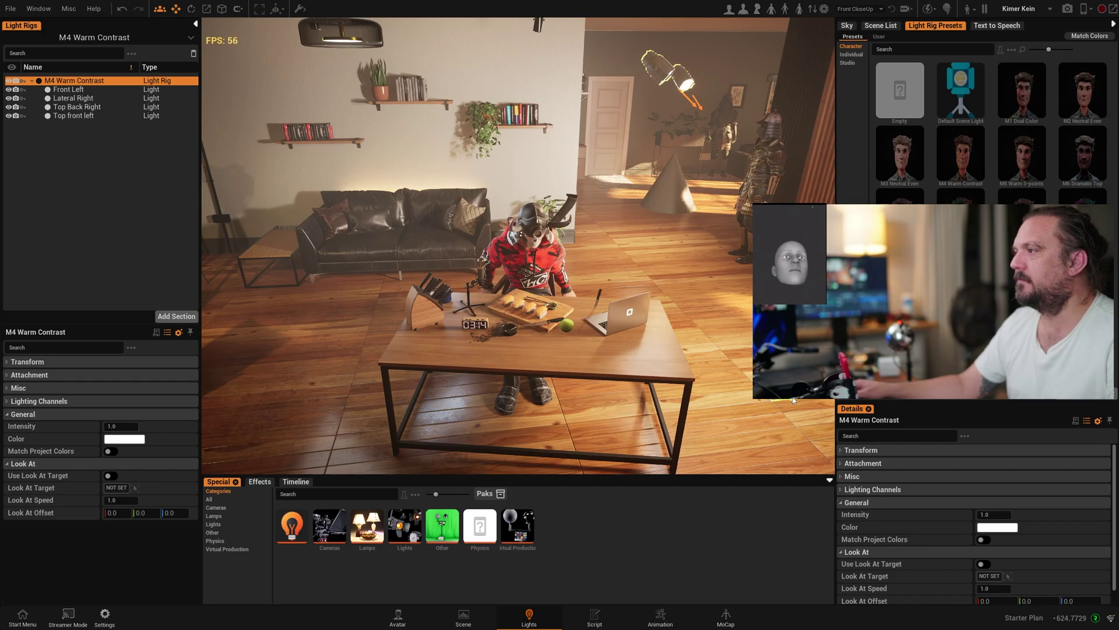
{"action": "left_click_drag", "start_coordinate": [768, 402], "coordinate": [574, 410]}
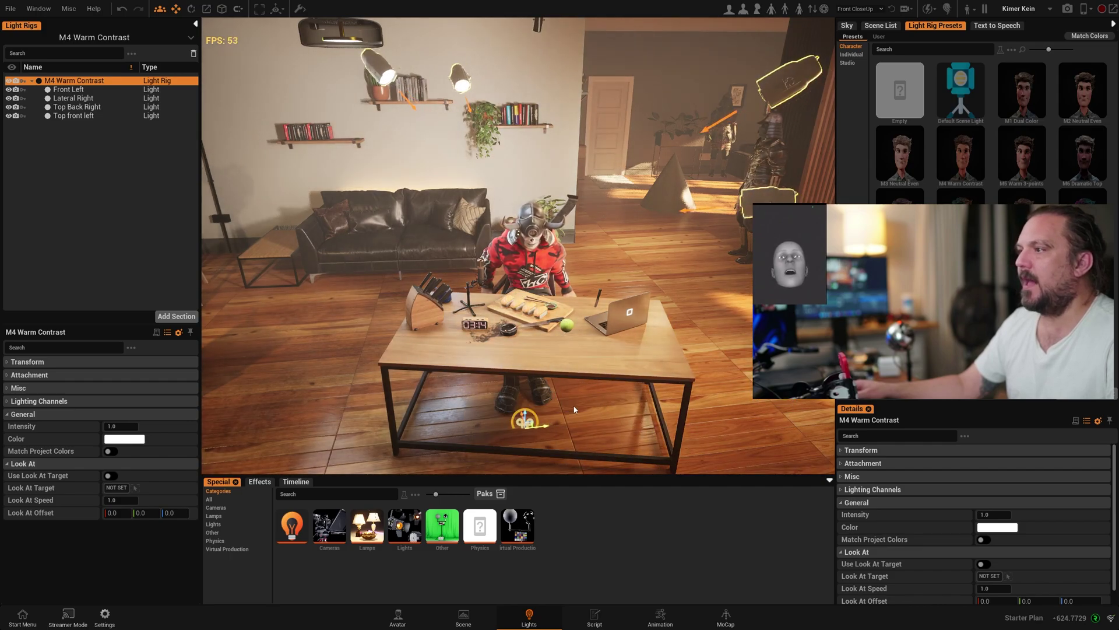
{"action": "right_click_drag", "start_coordinate": [544, 432], "coordinate": [495, 438]}
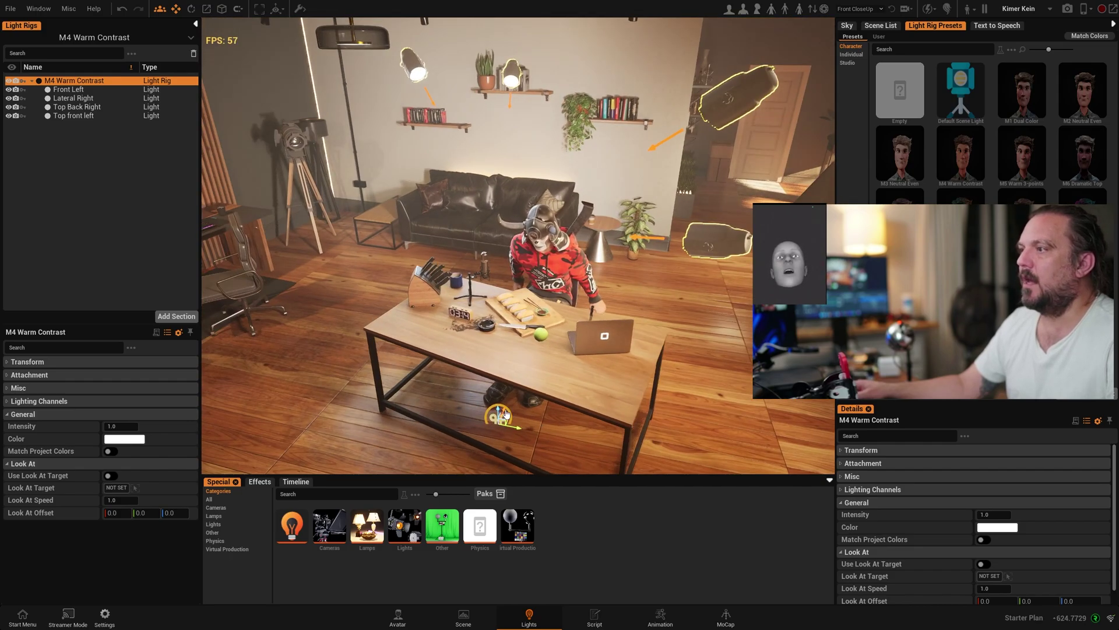
{"action": "left_click_drag", "start_coordinate": [506, 413], "coordinate": [506, 404]}
{"action": "right_click_drag", "start_coordinate": [506, 404], "coordinate": [526, 400]}
{"action": "scroll", "coordinate": [525, 401], "scroll_direction": "up", "scroll_amount": 3}
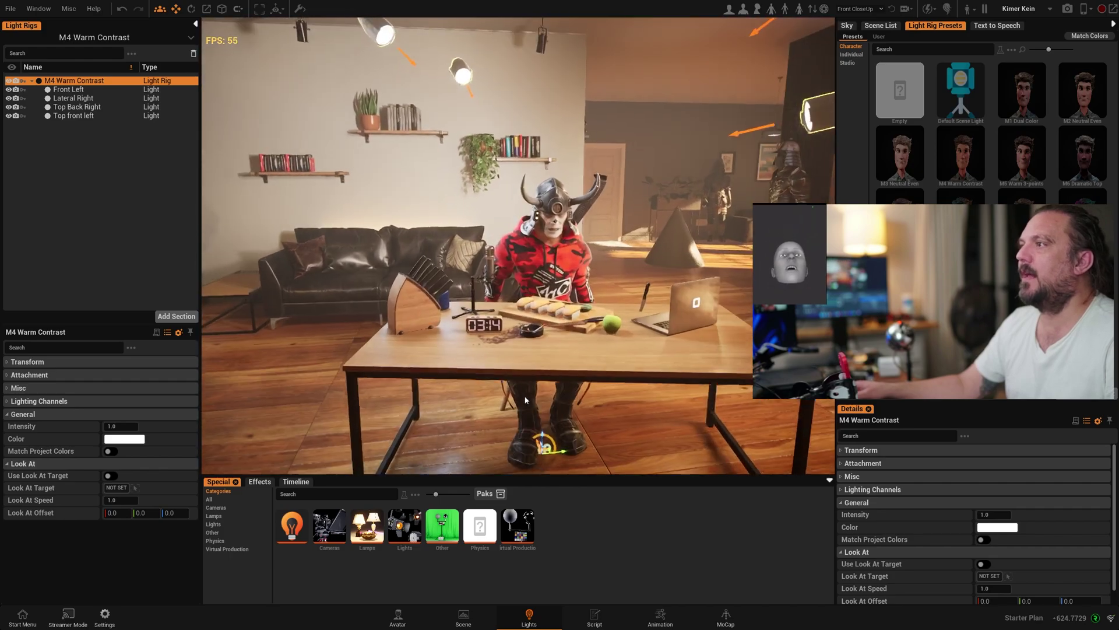
{"action": "scroll", "coordinate": [525, 400], "scroll_direction": "up", "scroll_amount": 5}
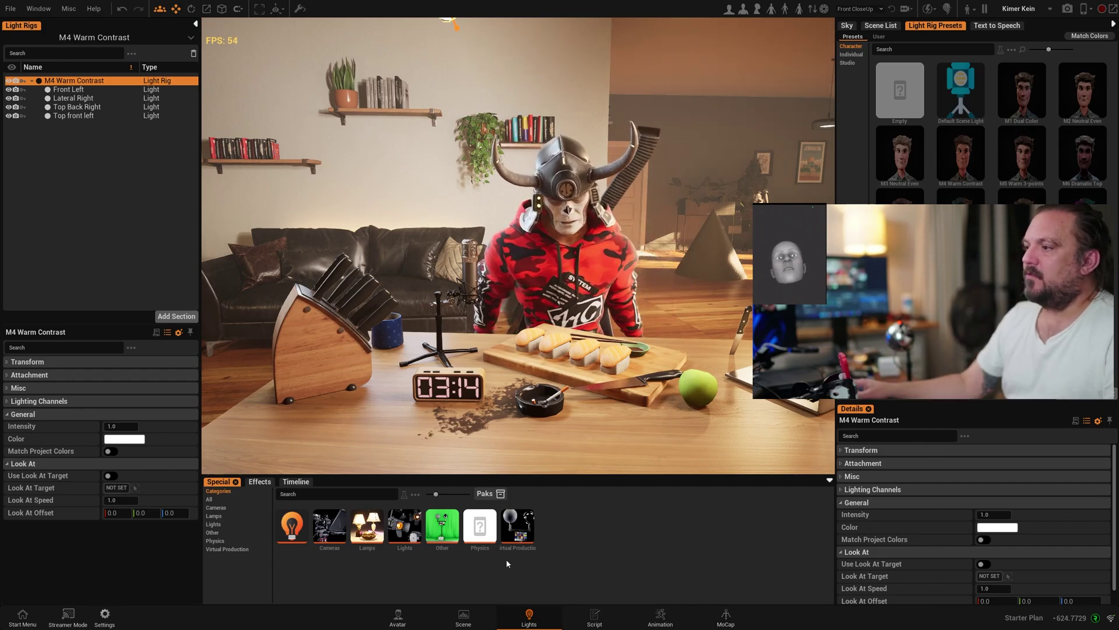
Scrub through the camera sequence in the script timeline and open the motion capture workspace
{"action": "left_click", "coordinate": [587, 622]}
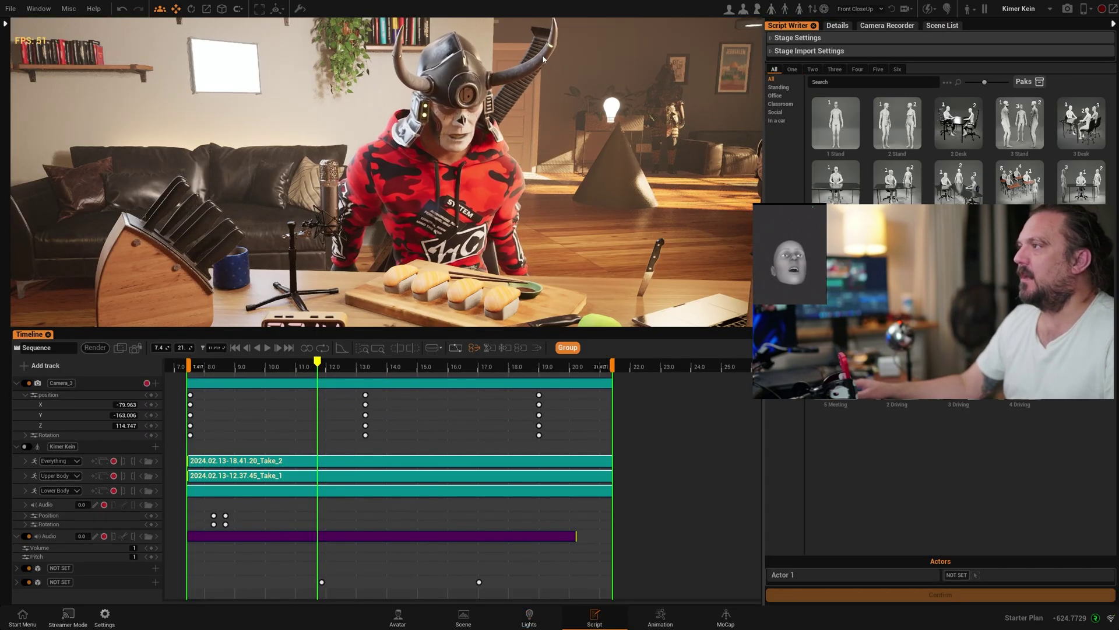
{"action": "left_click_drag", "start_coordinate": [318, 364], "coordinate": [440, 394]}
{"action": "left_click_drag", "start_coordinate": [366, 396], "coordinate": [286, 409]}
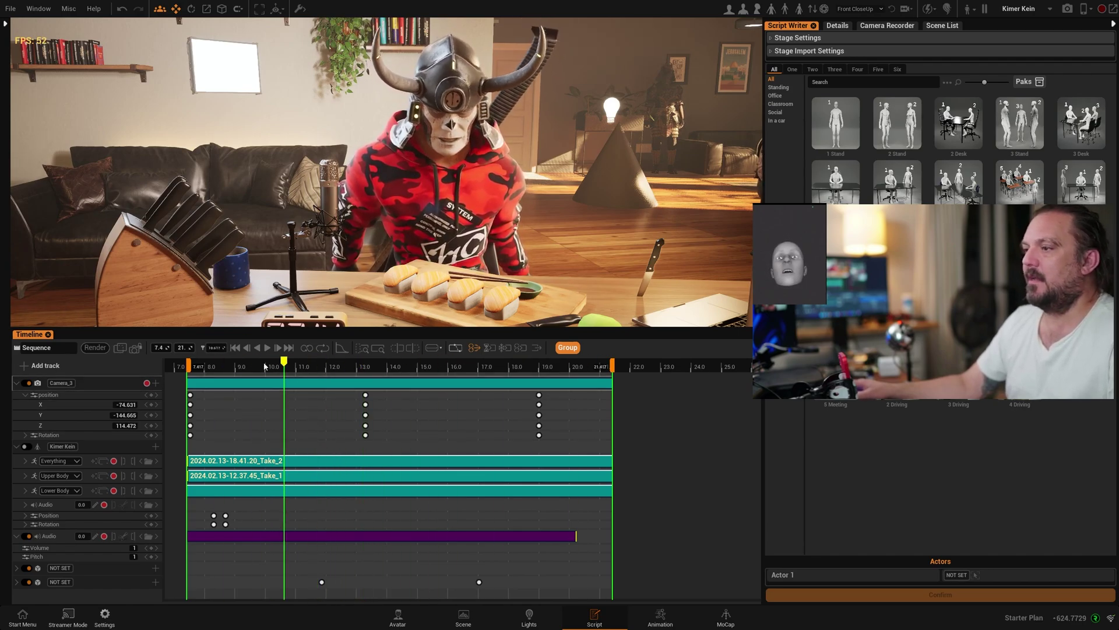
{"action": "left_click", "coordinate": [723, 617]}
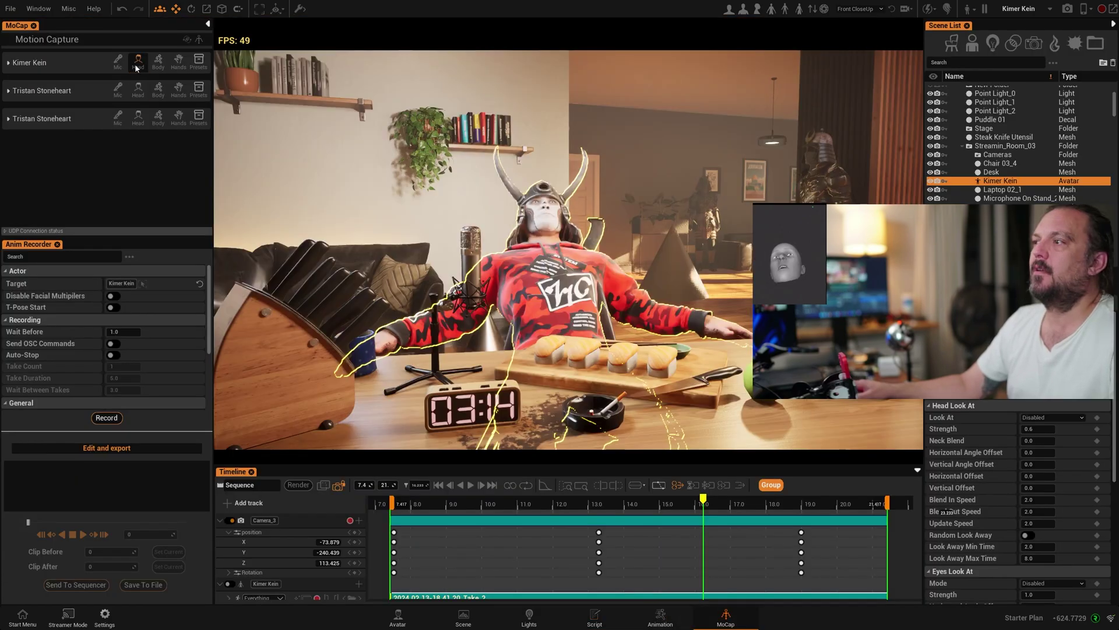
Preview Emotions animations such as No Thanks, On Hips, Open, Look, Power and Point To Sky on the avatar
{"action": "left_click", "coordinate": [659, 617]}
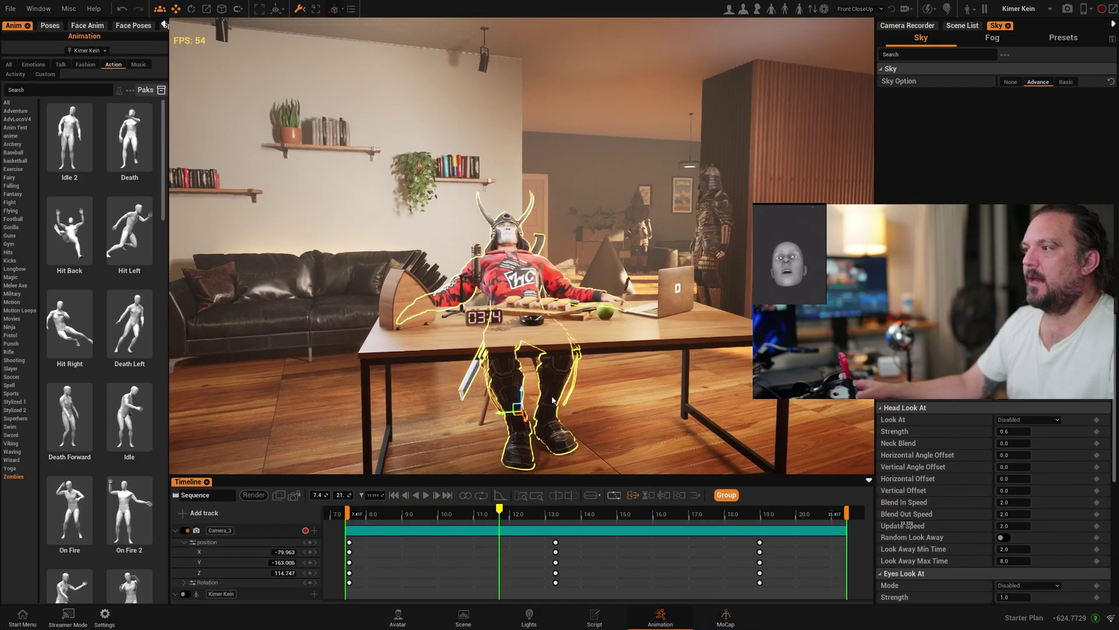
{"action": "mouse_move", "coordinate": [441, 414]}
{"action": "middle_mouse_down"}
{"action": "mouse_move", "coordinate": [606, 415]}
{"action": "mouse_move", "coordinate": [426, 426]}
{"action": "middle_mouse_up"}
{"action": "left_click", "coordinate": [68, 259]}
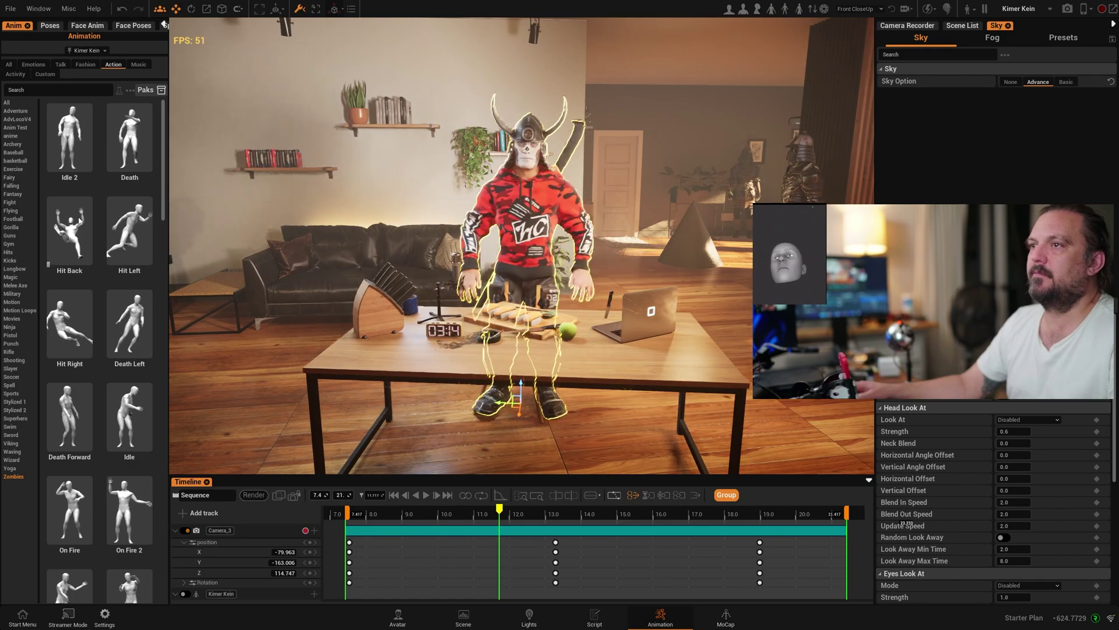
{"action": "left_click", "coordinate": [33, 64]}
{"action": "left_click", "coordinate": [136, 222]}
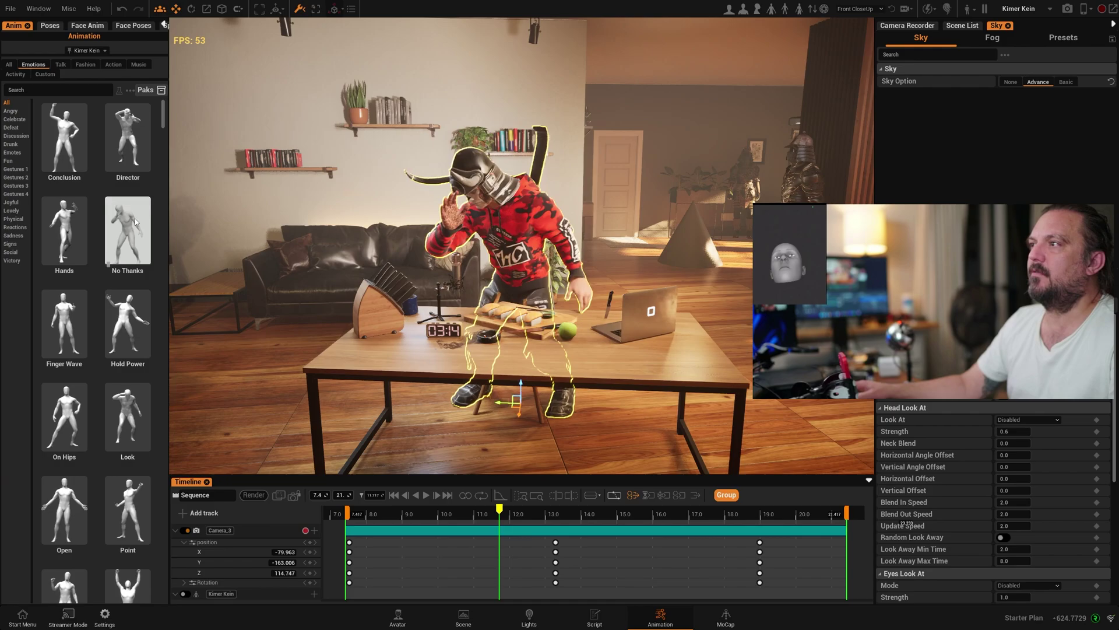
{"action": "left_click", "coordinate": [64, 417]}
{"action": "left_click", "coordinate": [64, 510]}
{"action": "left_click", "coordinate": [125, 408]}
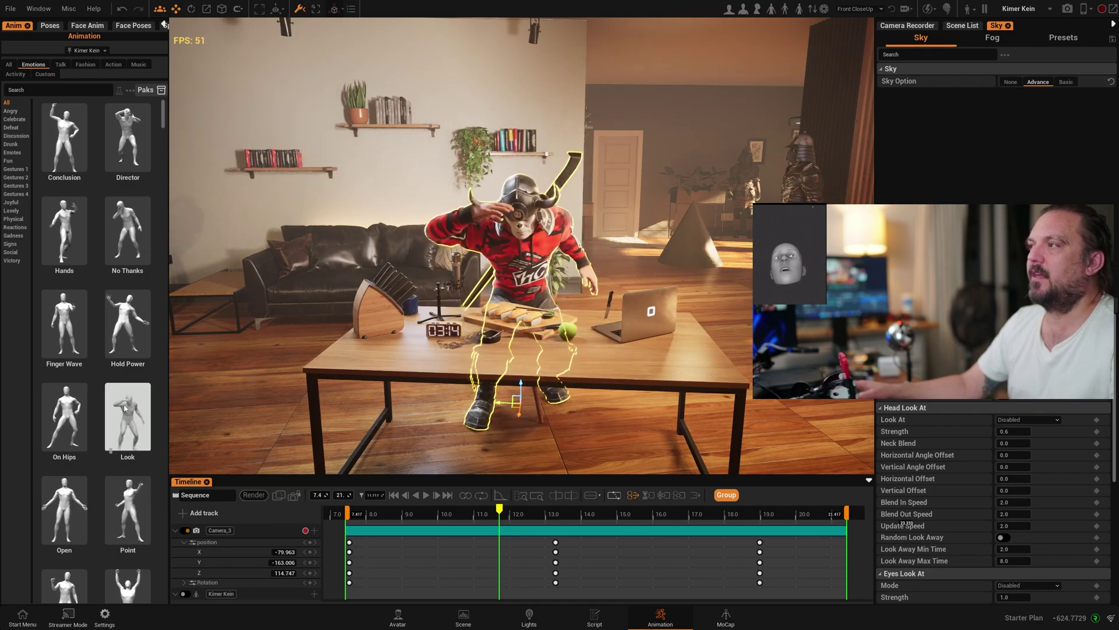
{"action": "scroll", "coordinate": [124, 408], "scroll_direction": "down", "scroll_amount": 5}
{"action": "left_click", "coordinate": [63, 475]}
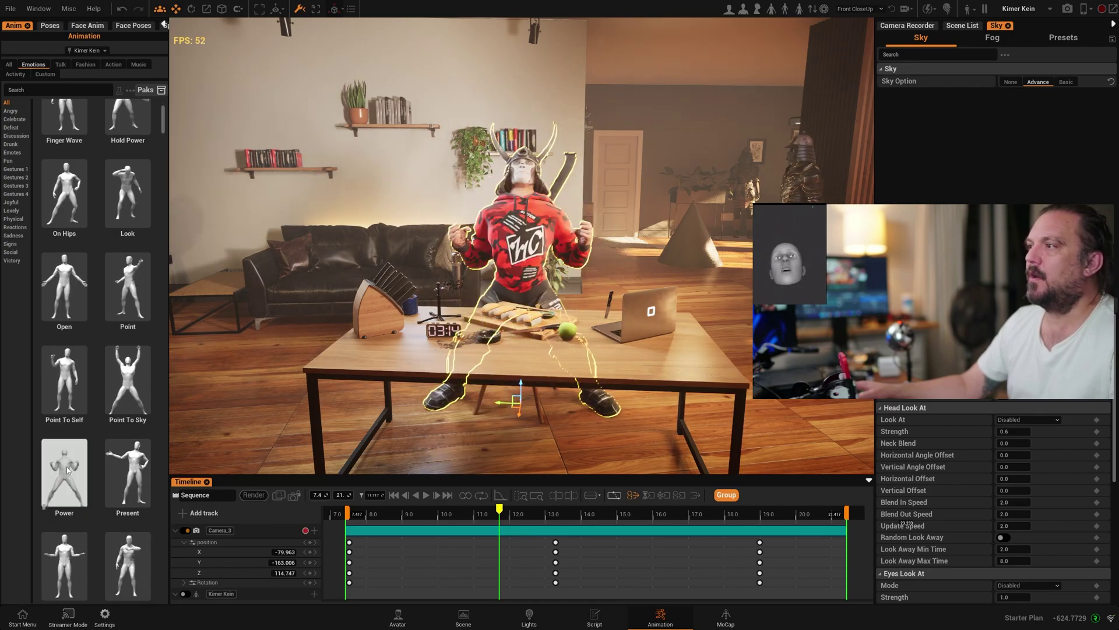
{"action": "left_click", "coordinate": [127, 382]}
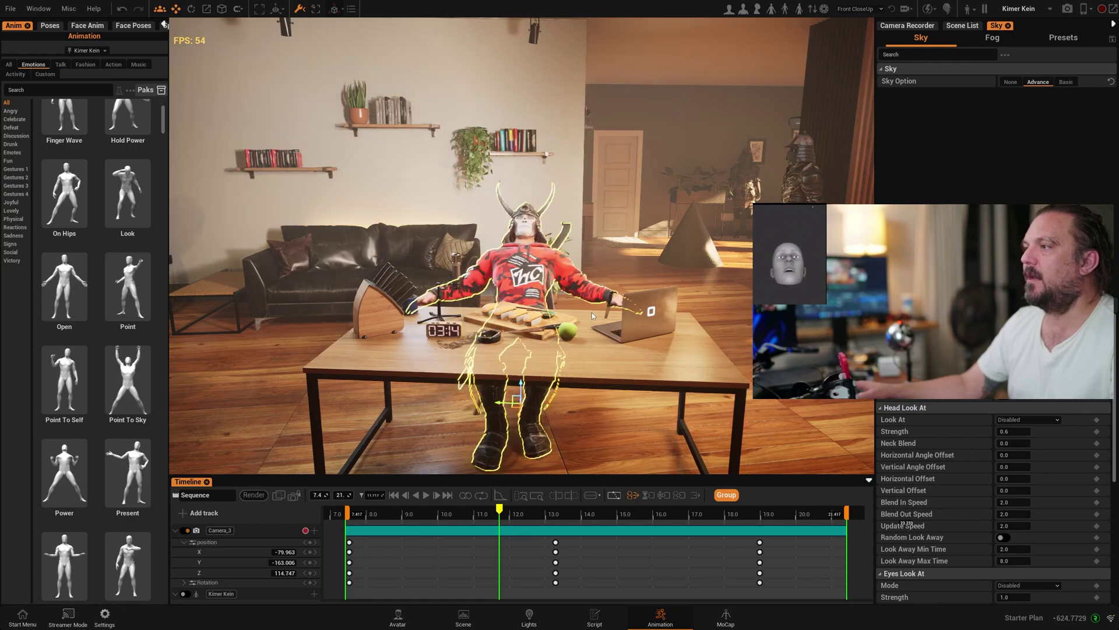
Show the Fashion catwalk animations and move the playhead of the camera sequence to about 14.5 seconds
{"action": "left_click_drag", "start_coordinate": [591, 316], "coordinate": [740, 317], "text": "alt"}
{"action": "scroll", "coordinate": [524, 251], "scroll_direction": "up", "scroll_amount": 3}
{"action": "left_click_drag", "start_coordinate": [513, 245], "coordinate": [370, 242], "text": "alt"}
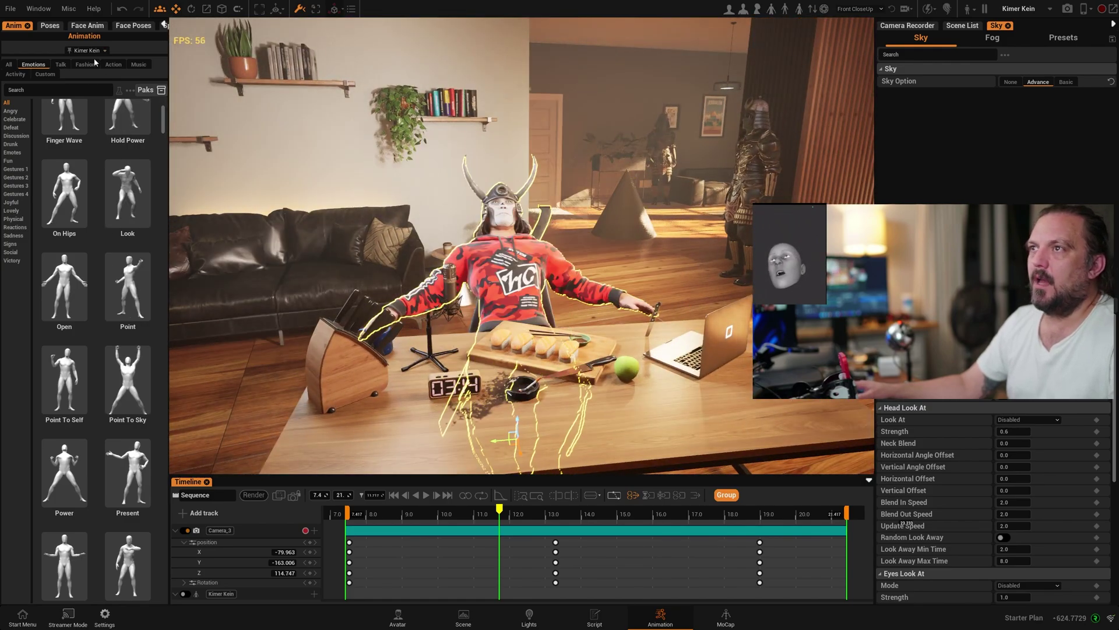
{"action": "left_click", "coordinate": [86, 64]}
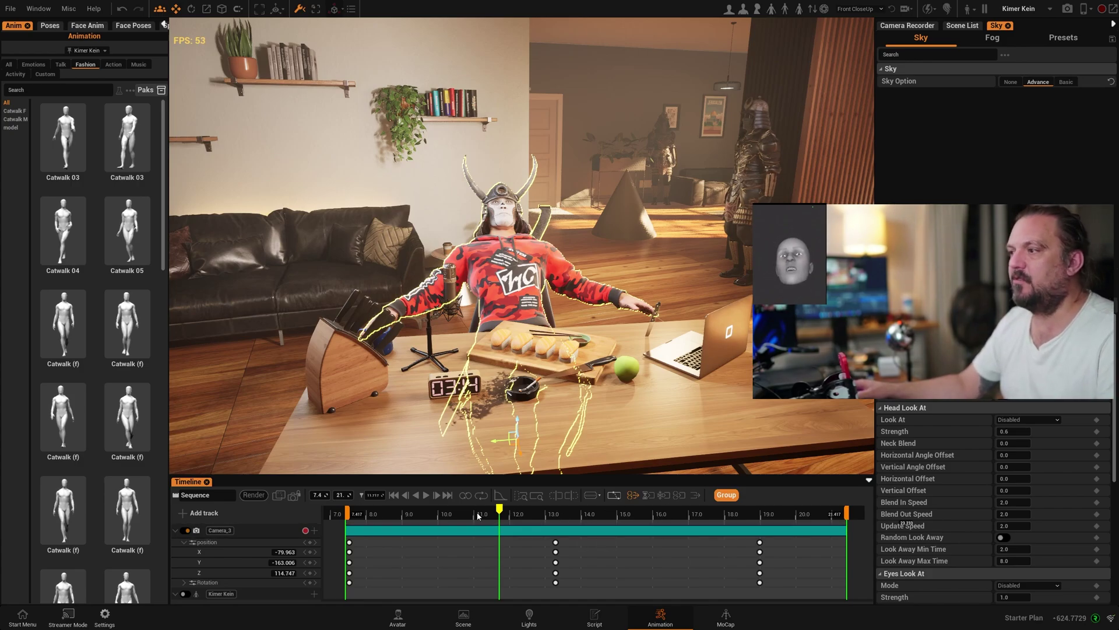
{"action": "left_click", "coordinate": [599, 513]}
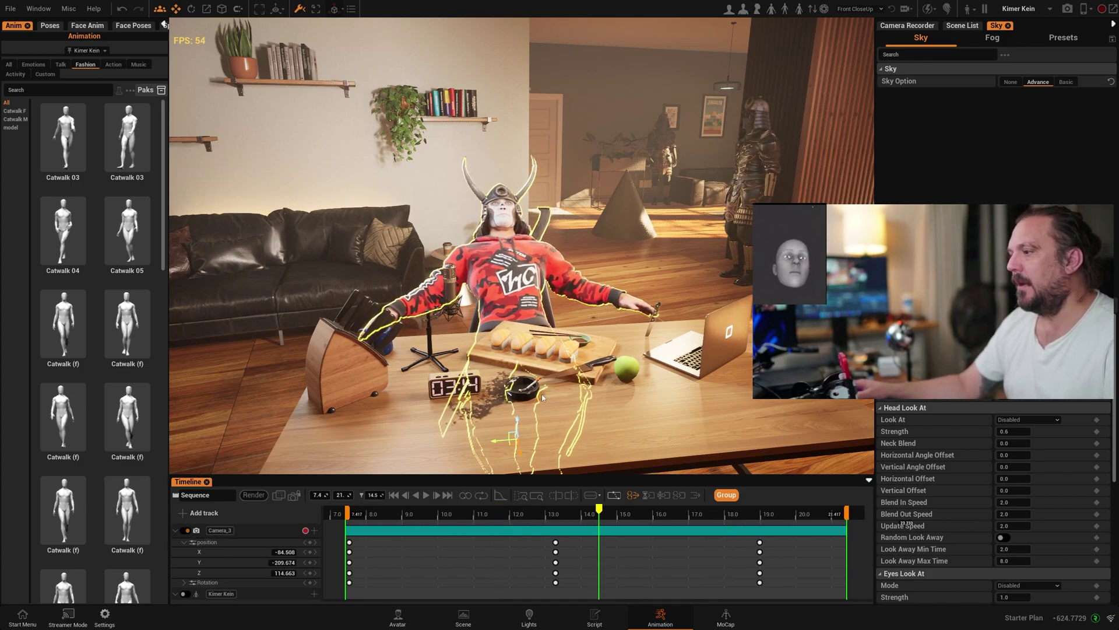
Shrink the timeline to enlarge the scene view and confirm the seated one-person stage with the avatar as Actor 1
{"action": "left_click", "coordinate": [594, 618]}
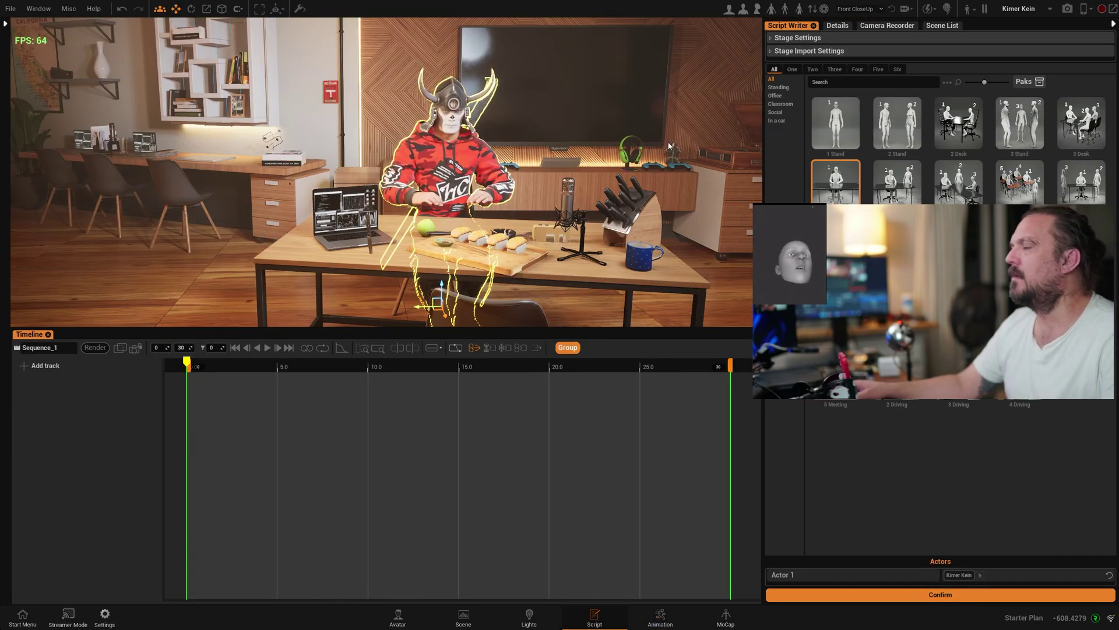
{"action": "right_click_drag", "start_coordinate": [546, 236], "coordinate": [569, 225]}
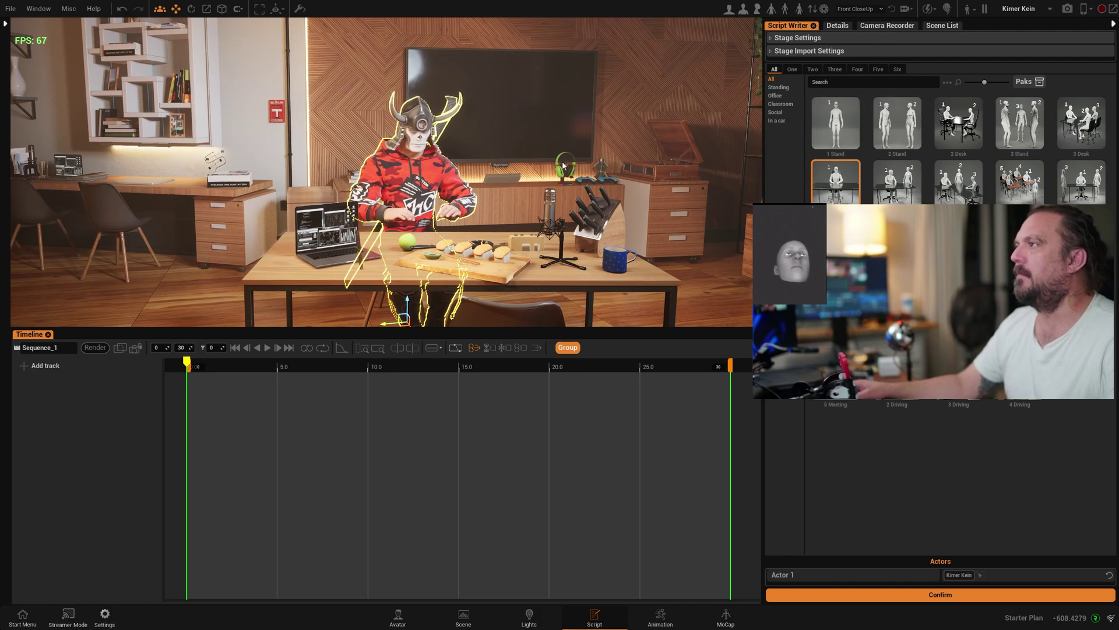
{"action": "left_click_drag", "start_coordinate": [340, 123], "coordinate": [352, 108], "text": "alt"}
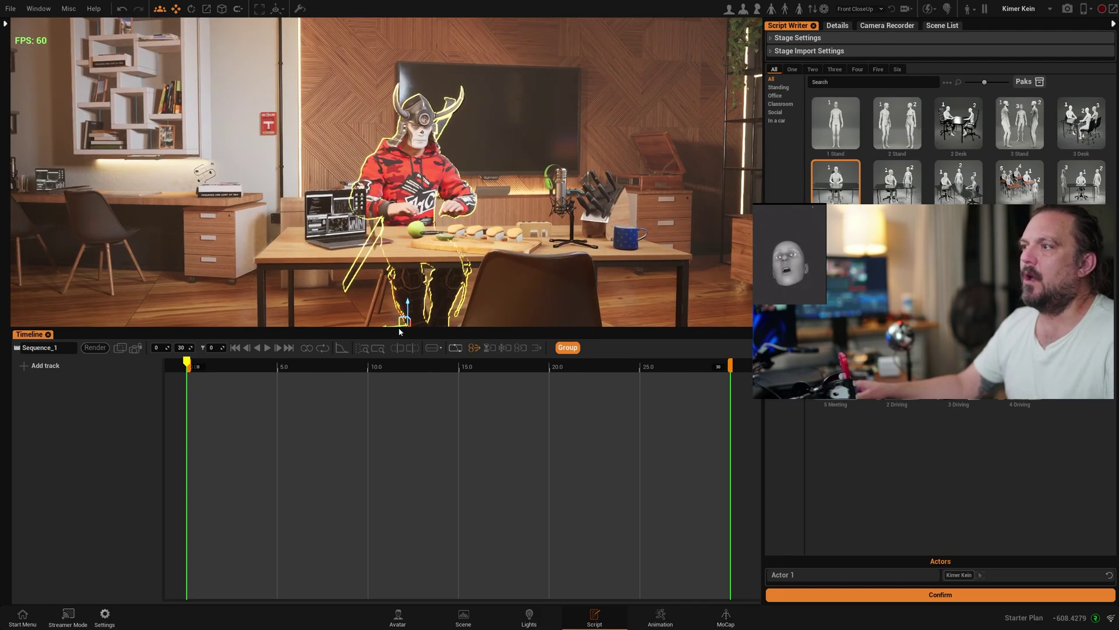
{"action": "left_click_drag", "start_coordinate": [399, 331], "coordinate": [391, 446]}
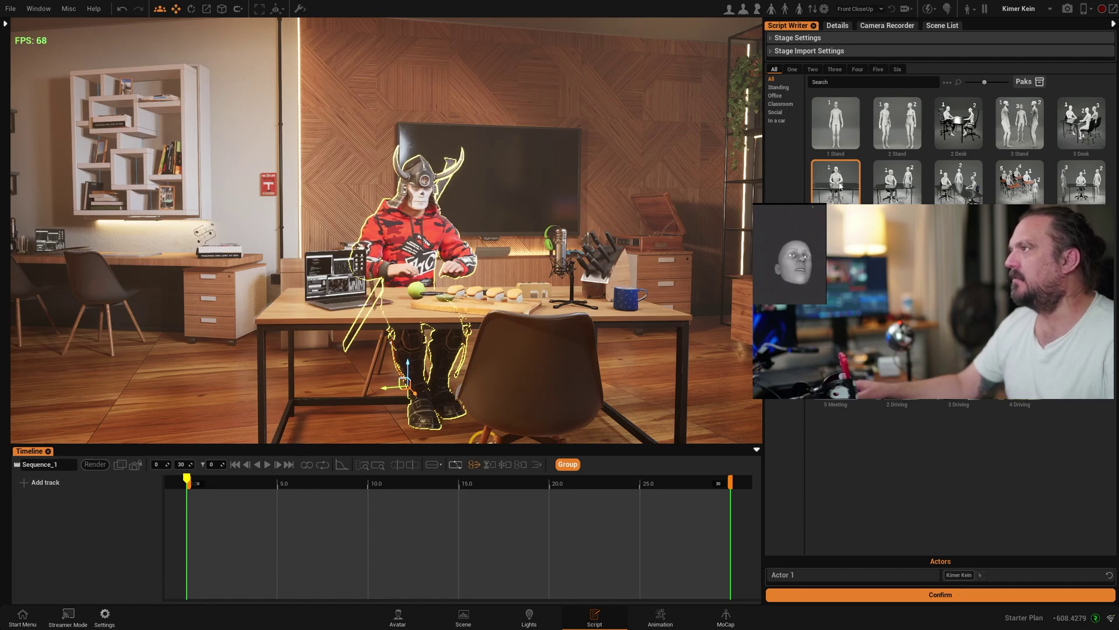
{"action": "left_click", "coordinate": [942, 596]}
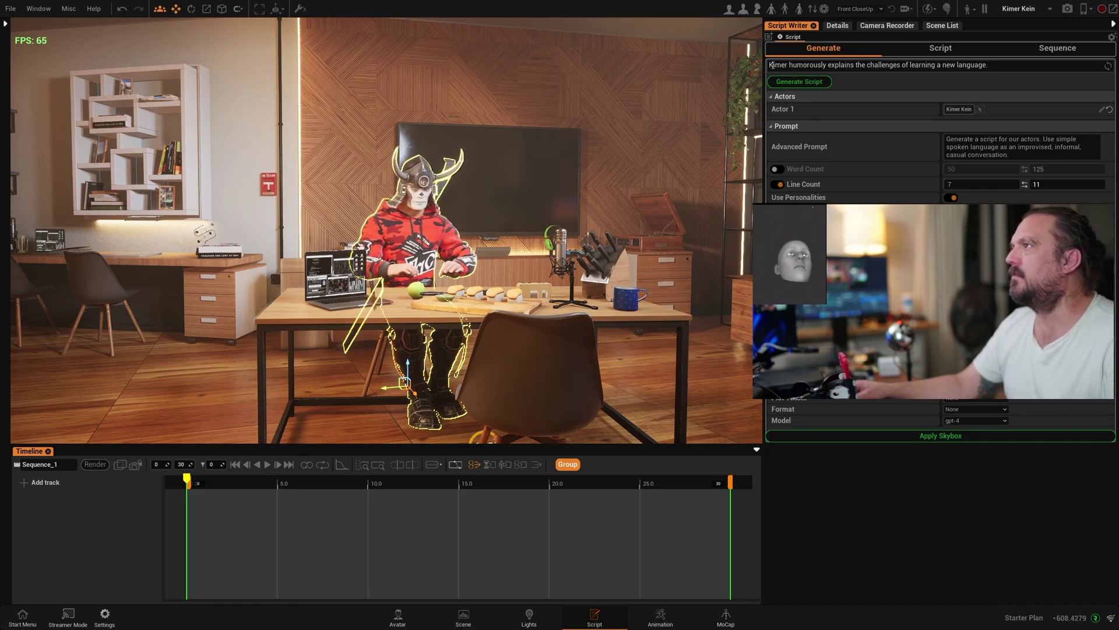
Replace the prompt text after the actor's name with "sushi and the art of war" and set the maximum line count to 15
{"action": "left_click_drag", "start_coordinate": [788, 65], "coordinate": [1089, 127]}
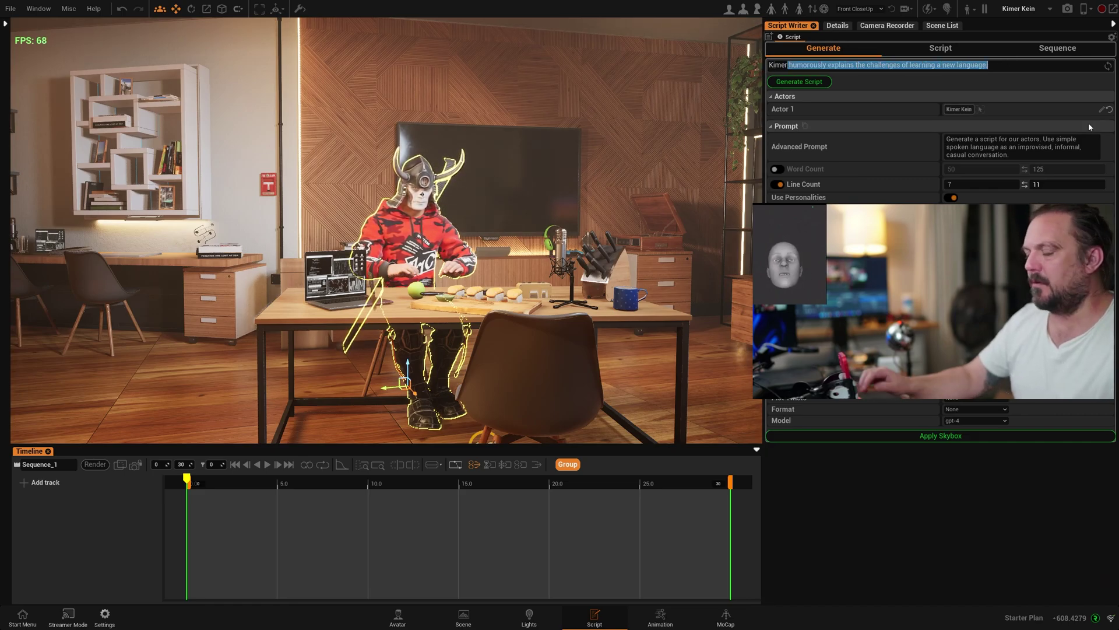
{"action": "key", "text": "BackSpace"}
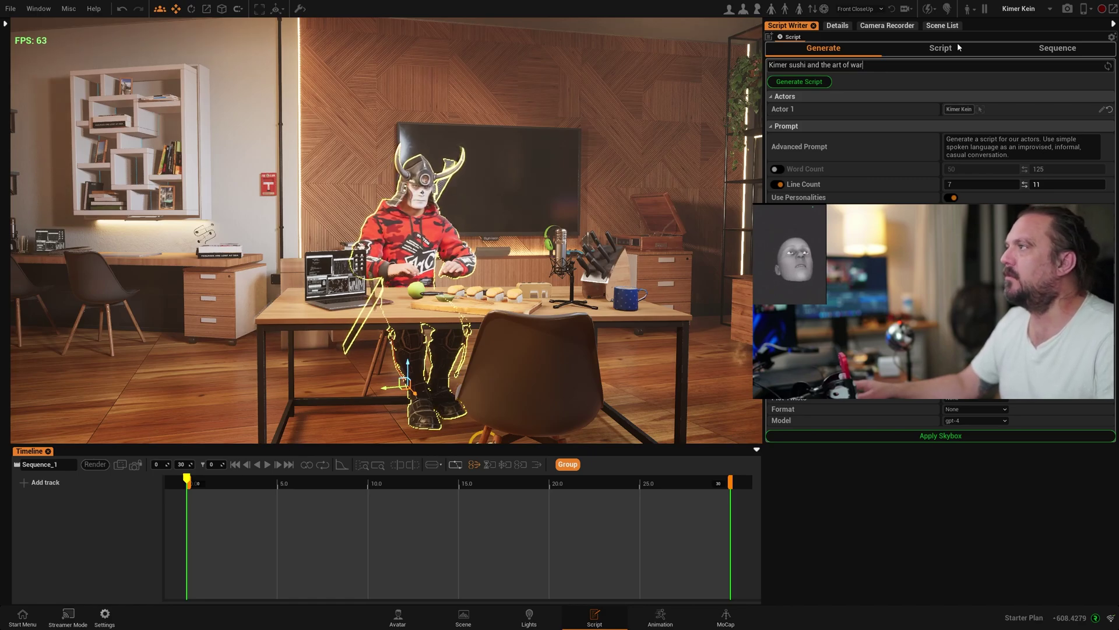
{"action": "left_click", "coordinate": [1050, 184]}
{"action": "type", "text": "15"}
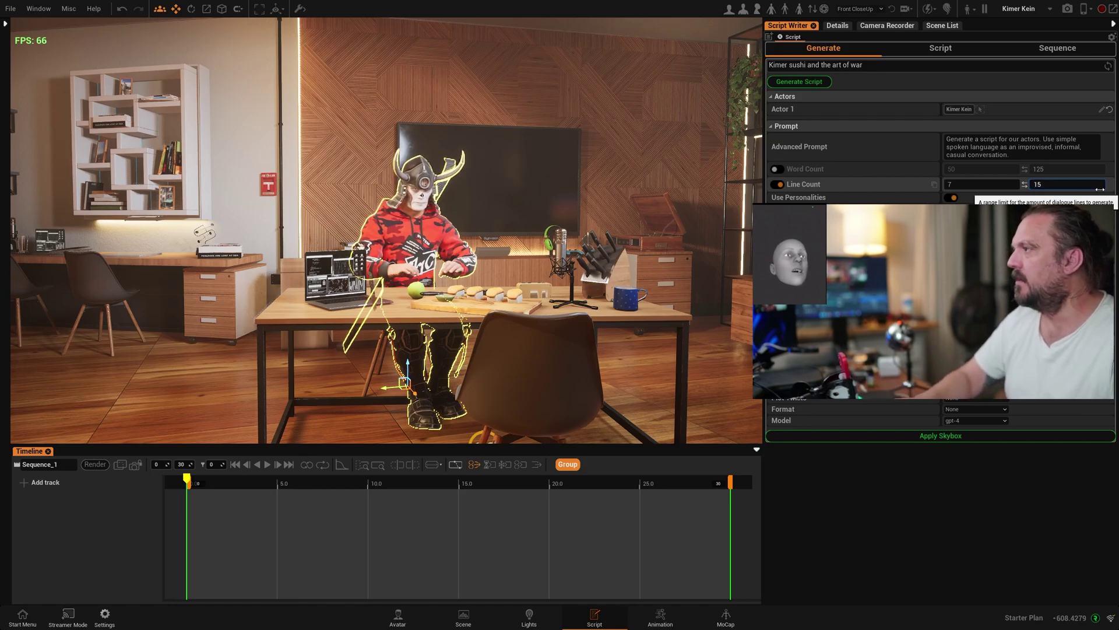
{"action": "key", "text": "Return"}
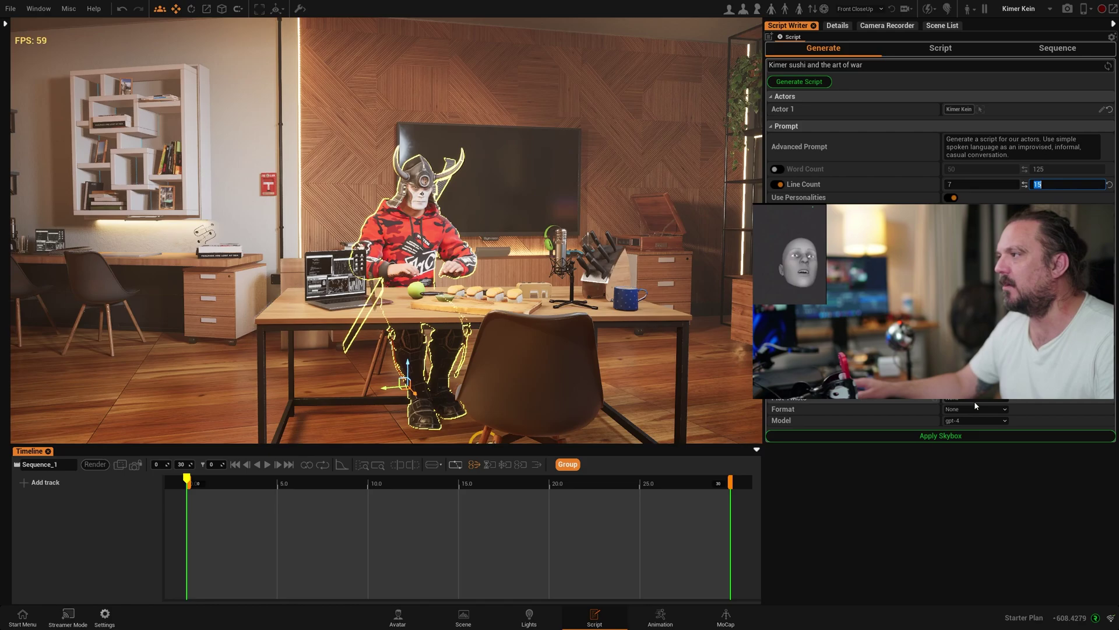
Choose a genre and a dialogue style in the script generation settings
{"action": "left_click", "coordinate": [976, 358]}
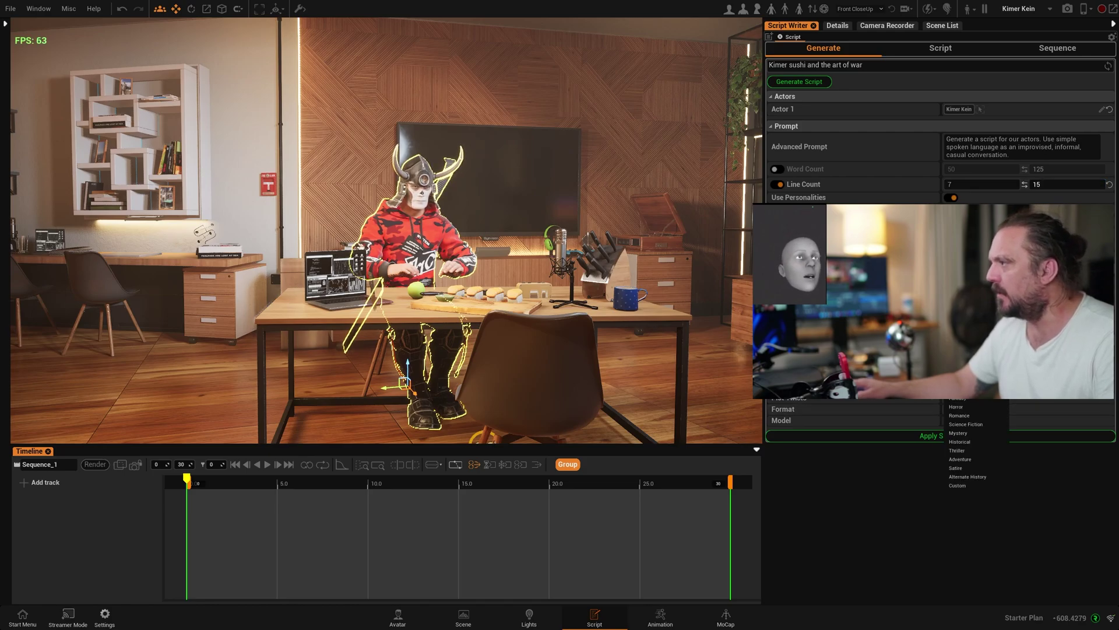
{"action": "left_click", "coordinate": [971, 382]}
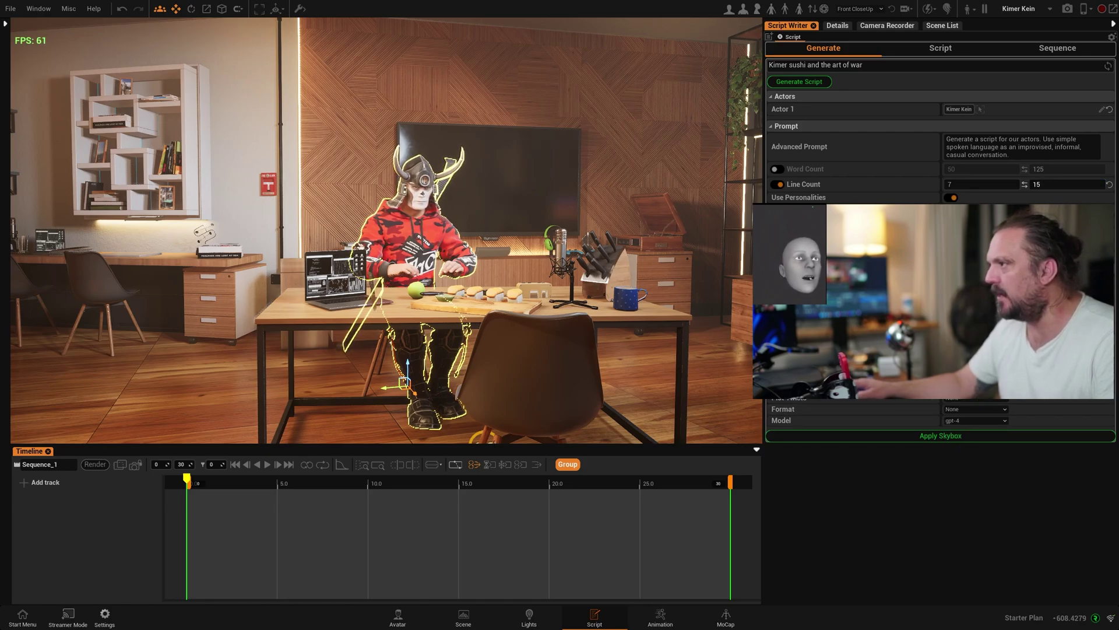
{"action": "left_click", "coordinate": [976, 408]}
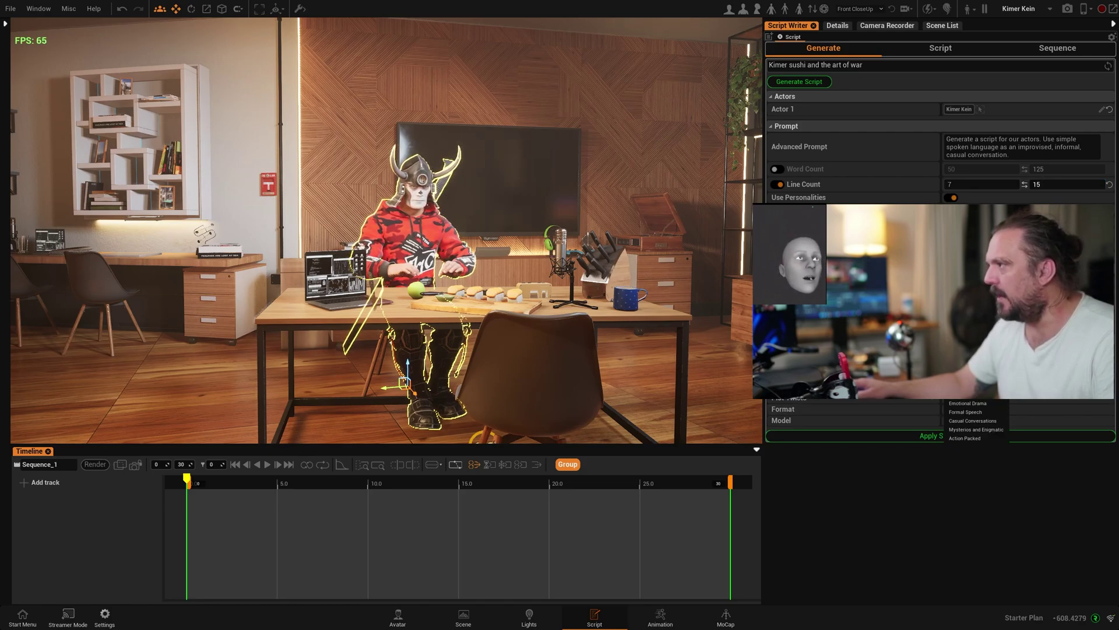
{"action": "left_click", "coordinate": [987, 402]}
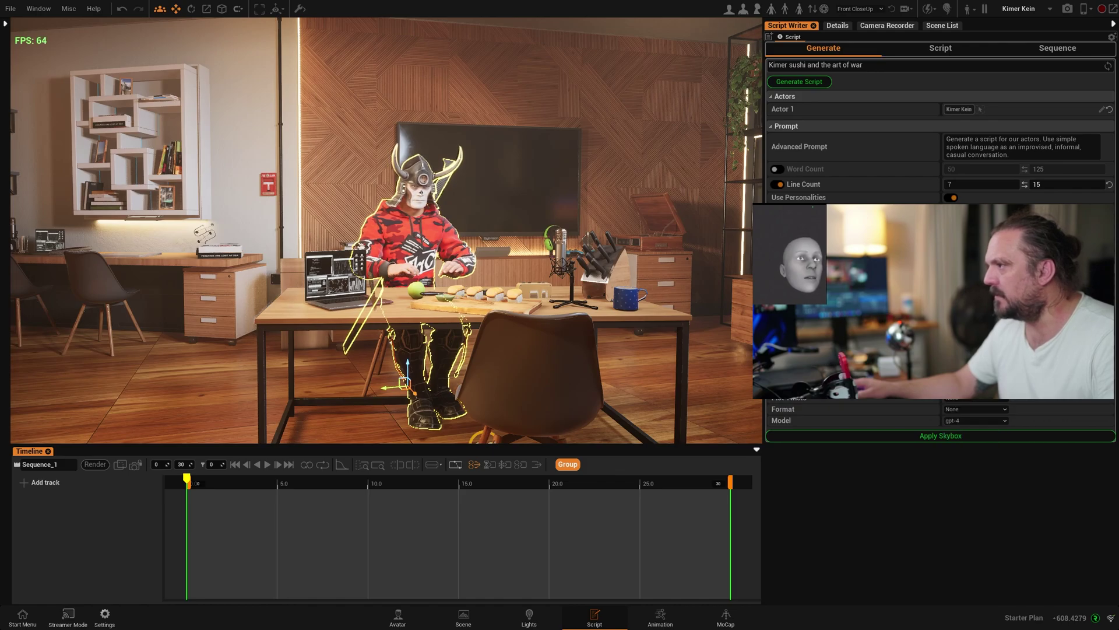
Set the script format to YouTube Video, generate the script and accept the AI token cost
{"action": "left_click", "coordinate": [990, 410]}
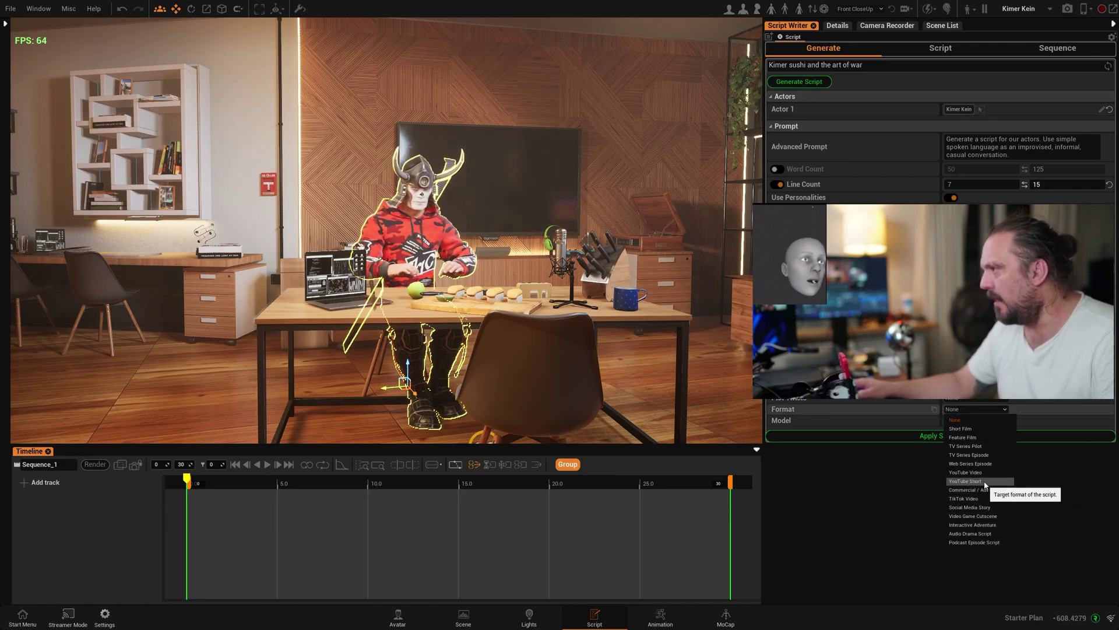
{"action": "left_click", "coordinate": [968, 472]}
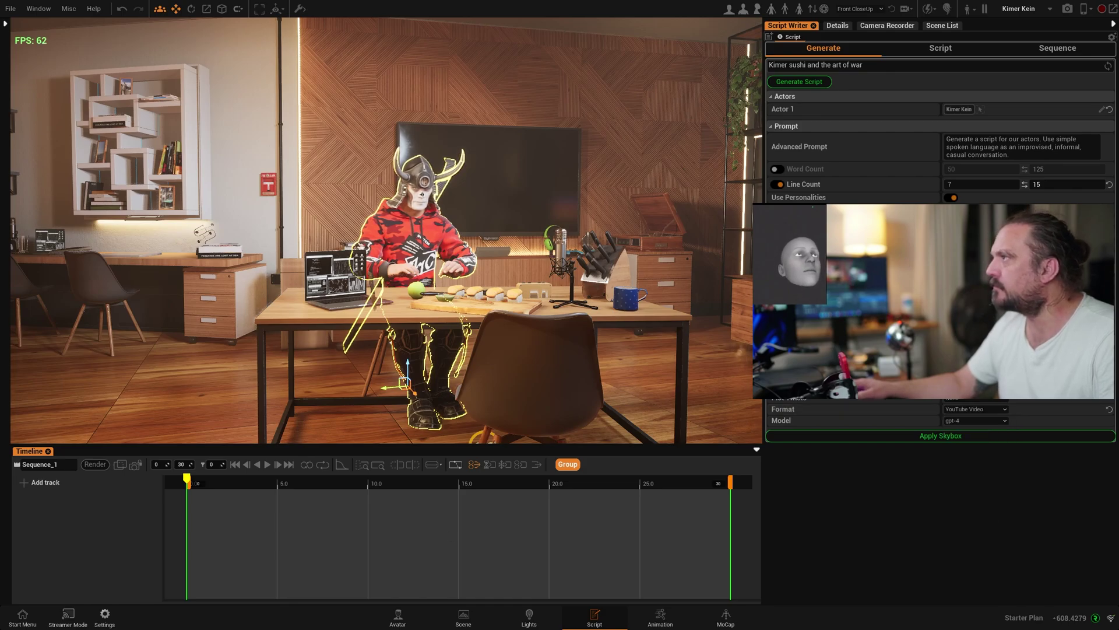
{"action": "left_click", "coordinate": [800, 82]}
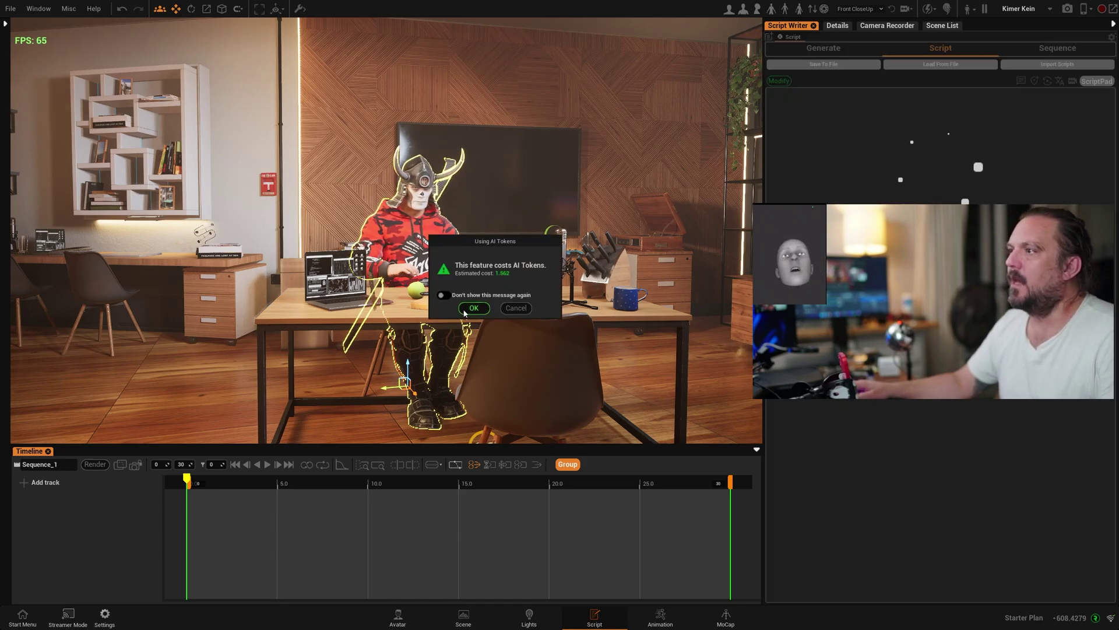
{"action": "left_click", "coordinate": [474, 309]}
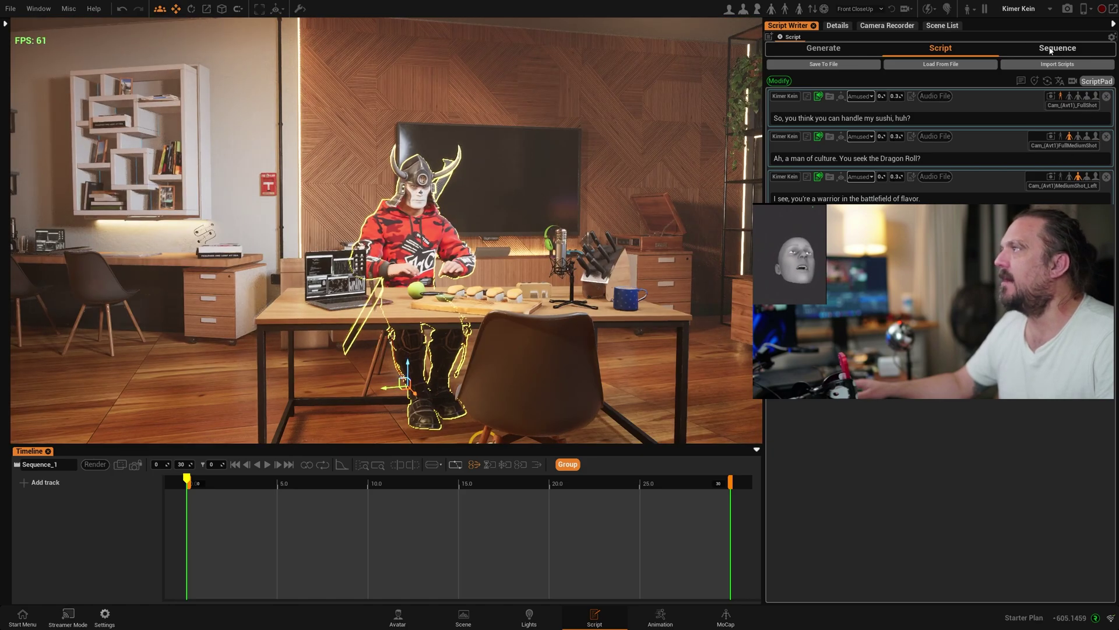
Build a new sequence from the generated script, accept the AI token cost and dismiss the credits notice
{"action": "left_click", "coordinate": [1054, 51]}
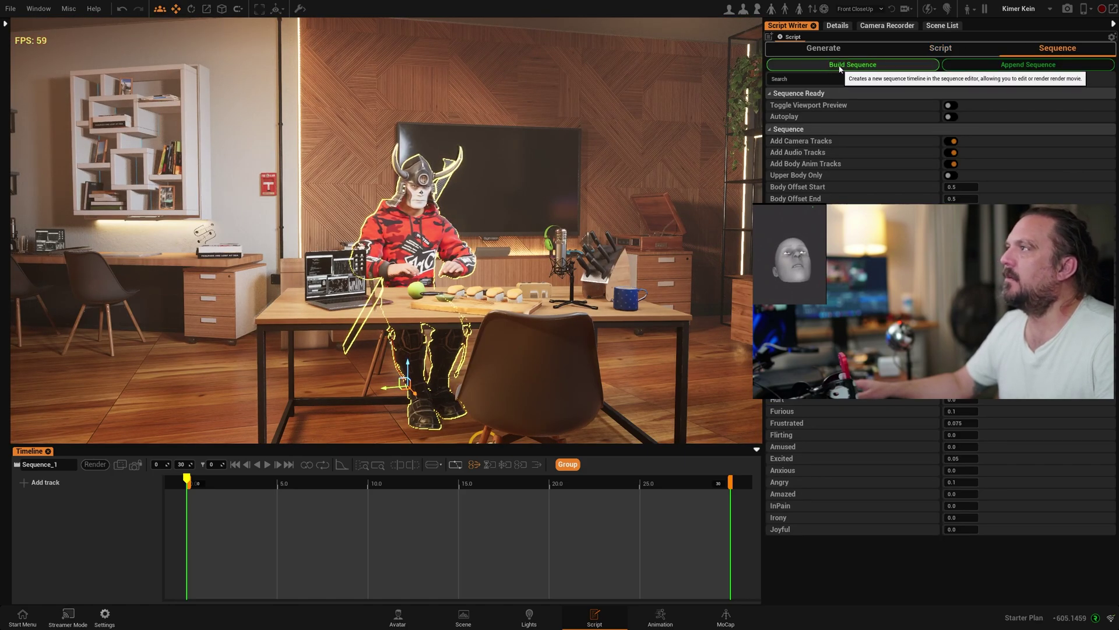
{"action": "left_click", "coordinate": [862, 62]}
{"action": "left_click", "coordinate": [481, 312]}
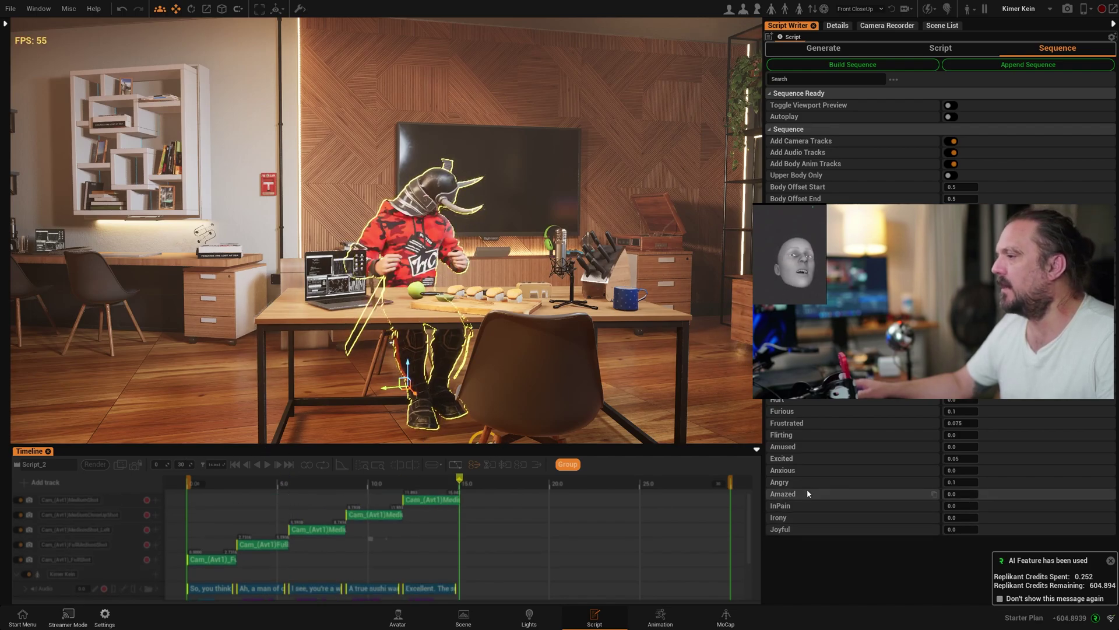
{"action": "left_click", "coordinate": [1111, 561]}
Lock the viewport to the sequence camera, enlarge the timeline and inspect the first full-shot camera clip at about 1.75 seconds
{"action": "left_click", "coordinate": [139, 464]}
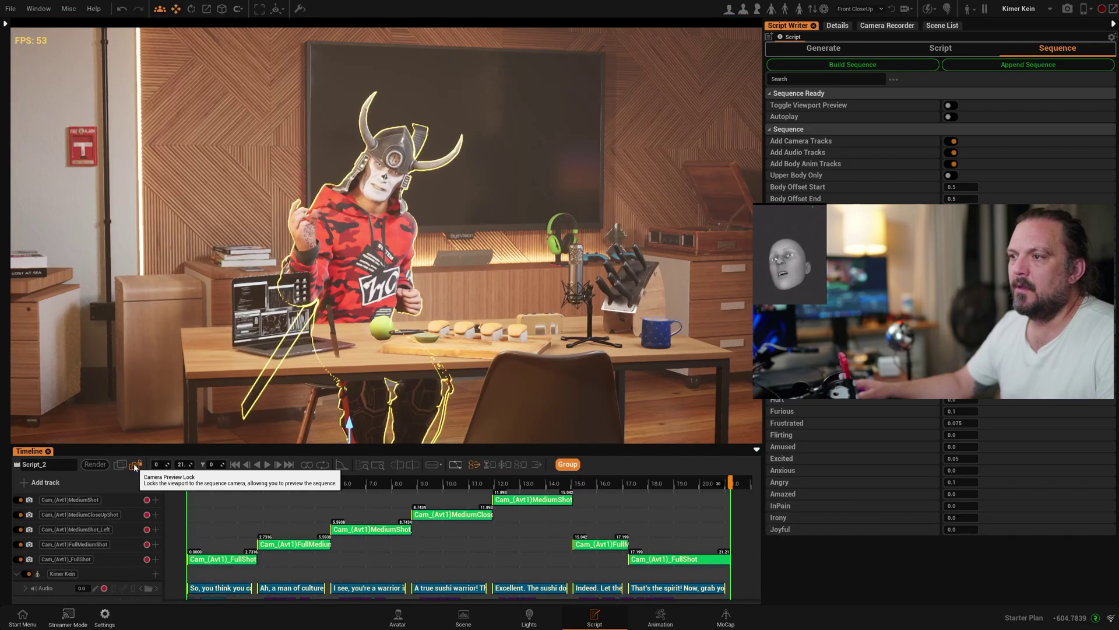
{"action": "left_click_drag", "start_coordinate": [204, 444], "coordinate": [216, 289]}
{"action": "left_click", "coordinate": [209, 329]}
{"action": "mouse_move", "coordinate": [221, 341]}
{"action": "left_mouse_down"}
{"action": "mouse_move", "coordinate": [431, 337]}
{"action": "mouse_move", "coordinate": [715, 356]}
{"action": "mouse_move", "coordinate": [232, 336]}
{"action": "left_mouse_up"}
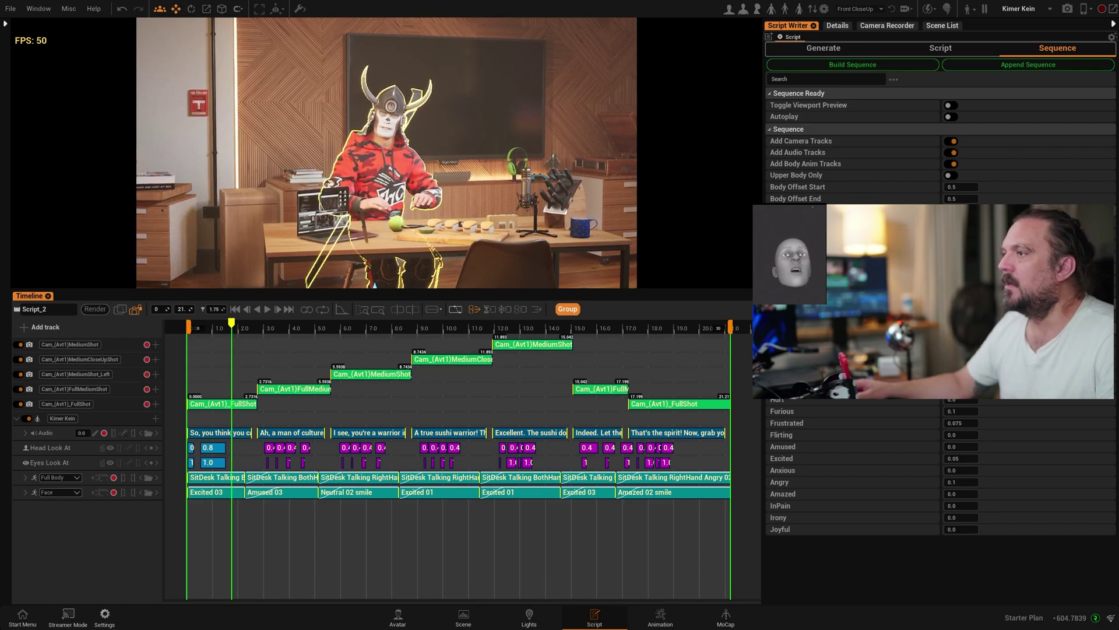
{"action": "left_click", "coordinate": [219, 404]}
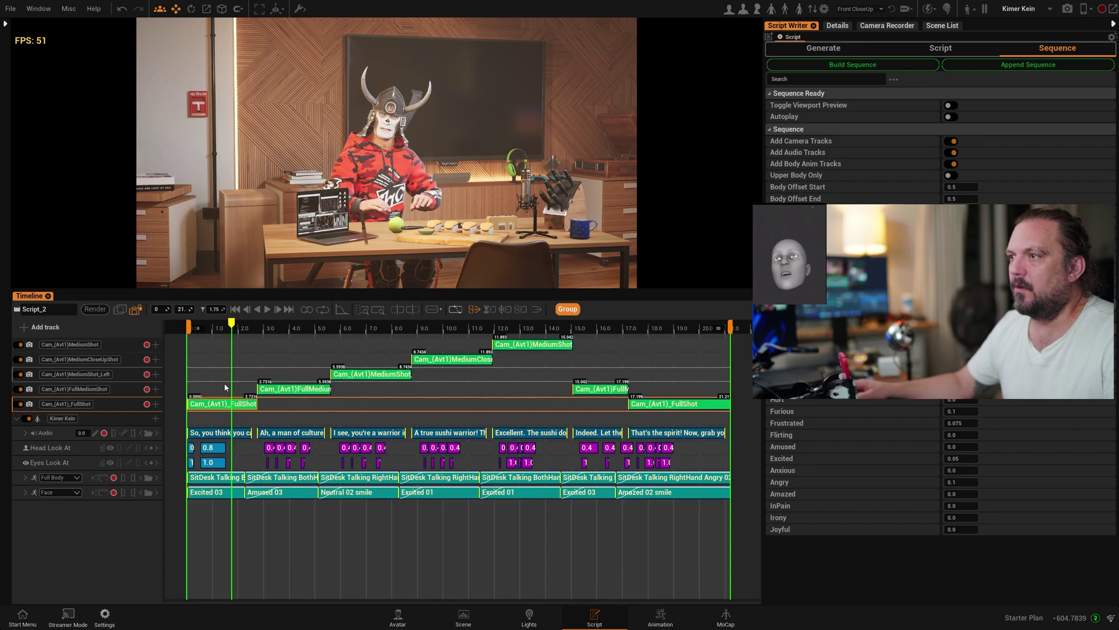
At about 4 seconds, pilot the full medium shot camera forward to frame the avatar much closer and update the camera
{"action": "left_click_drag", "start_coordinate": [231, 328], "coordinate": [289, 358]}
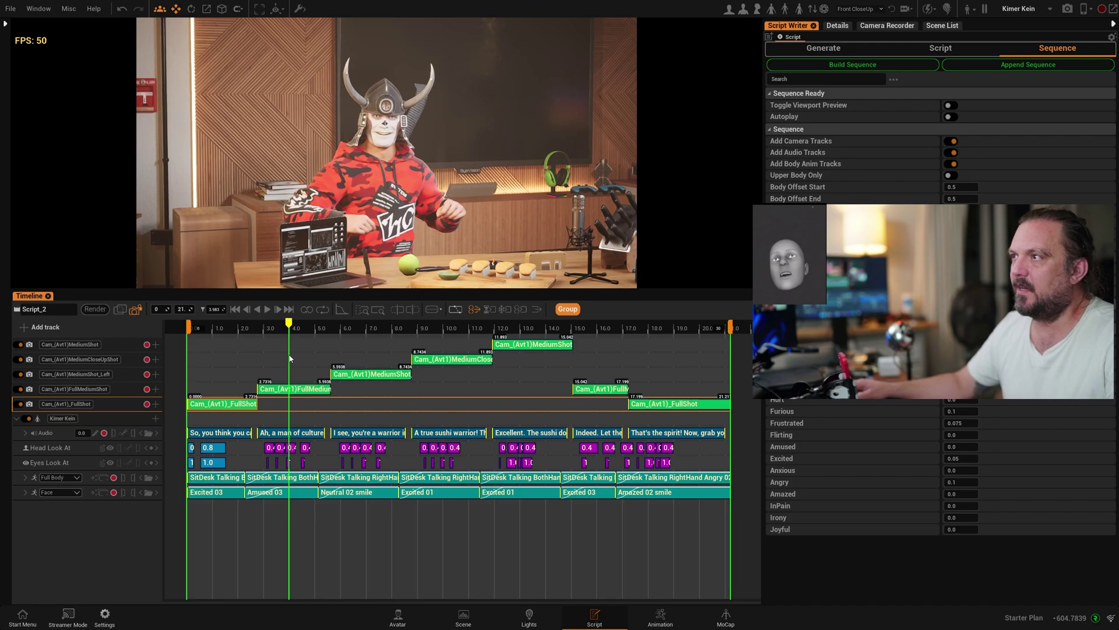
{"action": "left_click", "coordinate": [294, 389]}
{"action": "left_click", "coordinate": [838, 25]}
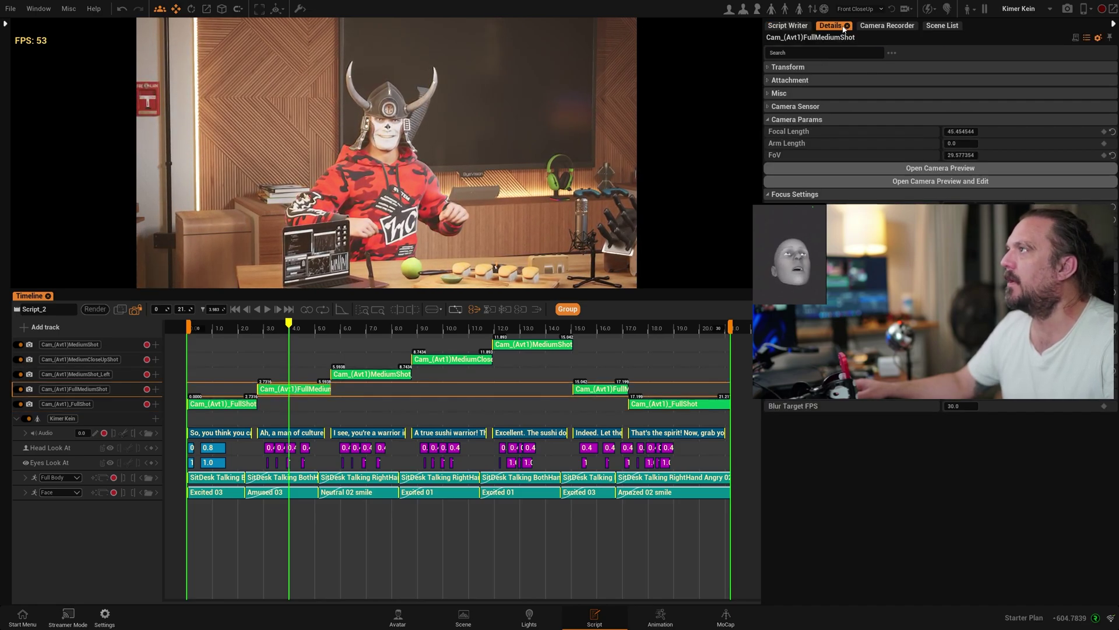
{"action": "left_click", "coordinate": [919, 183]}
{"action": "key", "text": "w"}
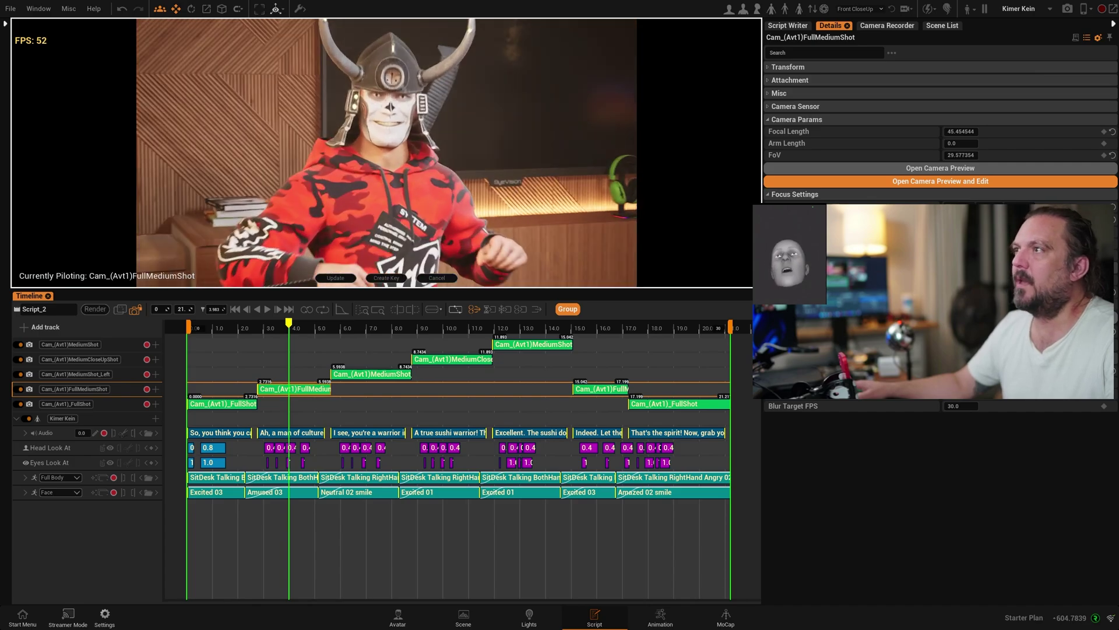
{"action": "key", "text": "w"}
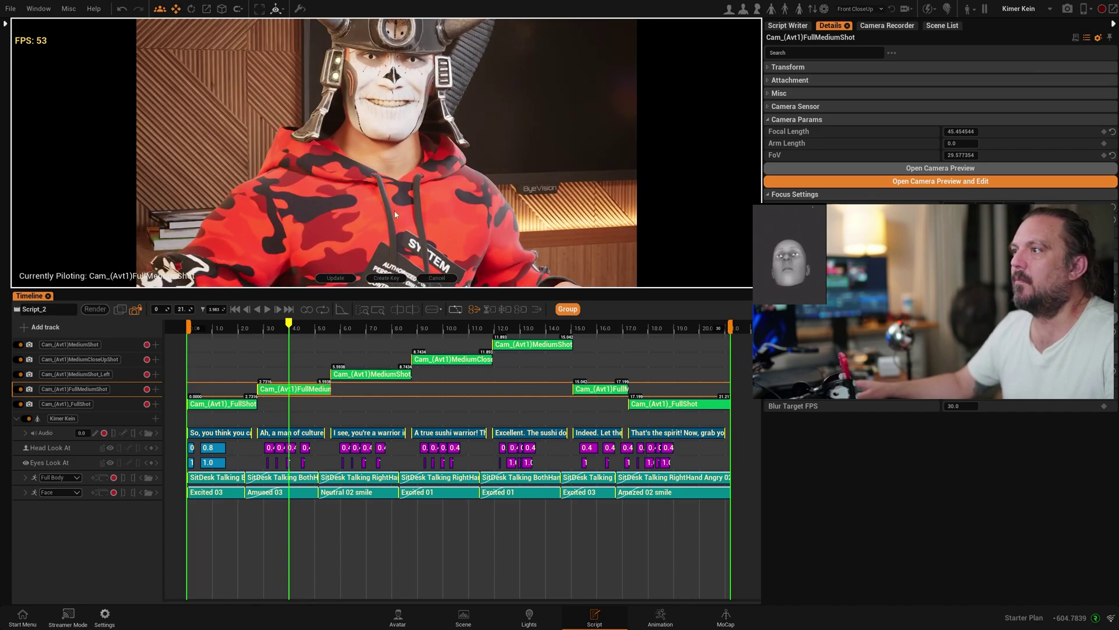
{"action": "left_click", "coordinate": [336, 278]}
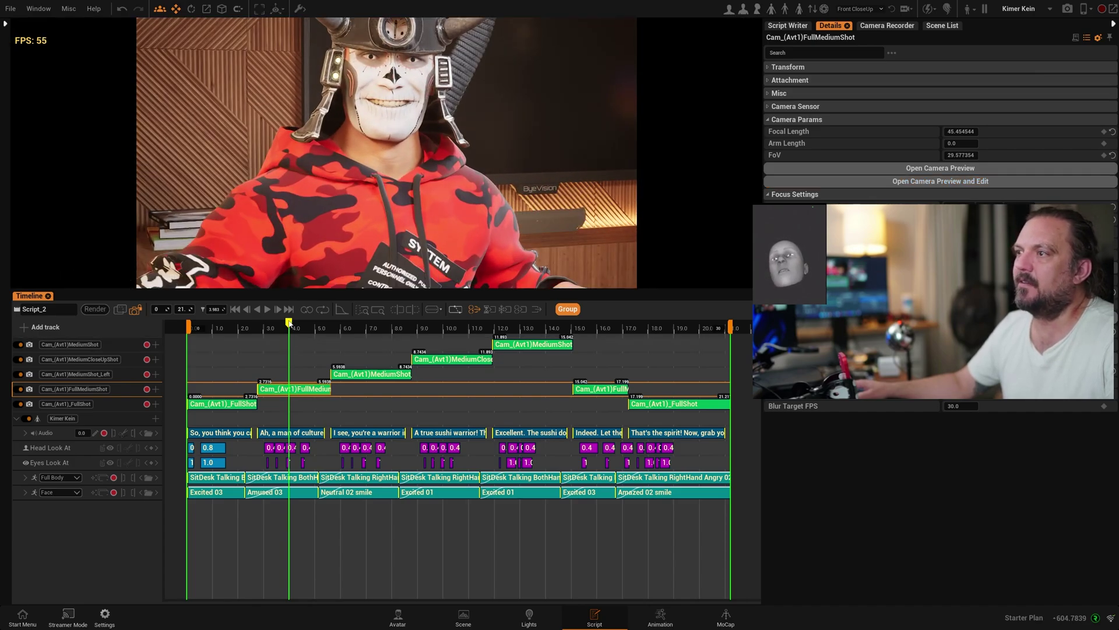
At about 10.4 seconds, shift the medium close-up camera to about 473 on X and scrub the sequence back to about 2.1 seconds
{"action": "left_click_drag", "start_coordinate": [289, 323], "coordinate": [448, 368]}
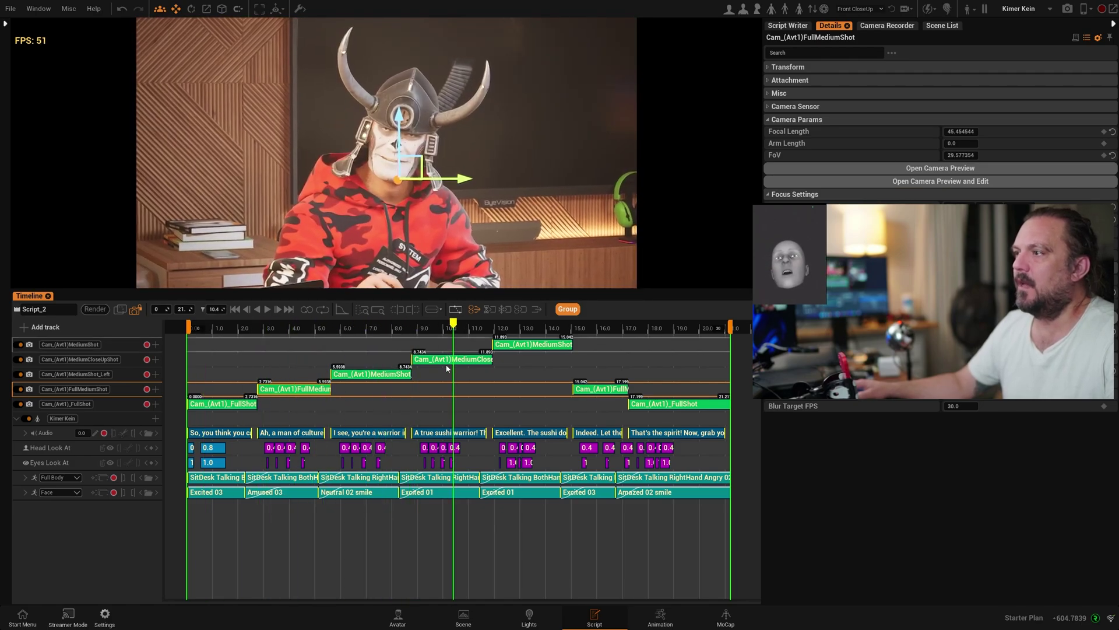
{"action": "left_click", "coordinate": [450, 359]}
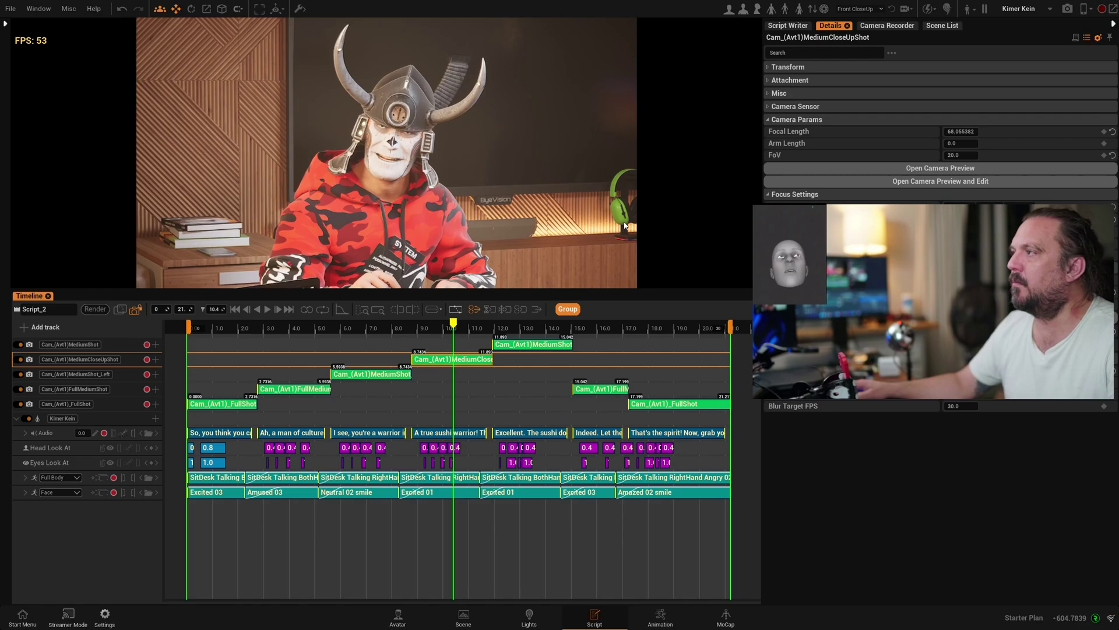
{"action": "left_click", "coordinate": [769, 67]}
{"action": "left_click_drag", "start_coordinate": [965, 79], "coordinate": [1033, 80]}
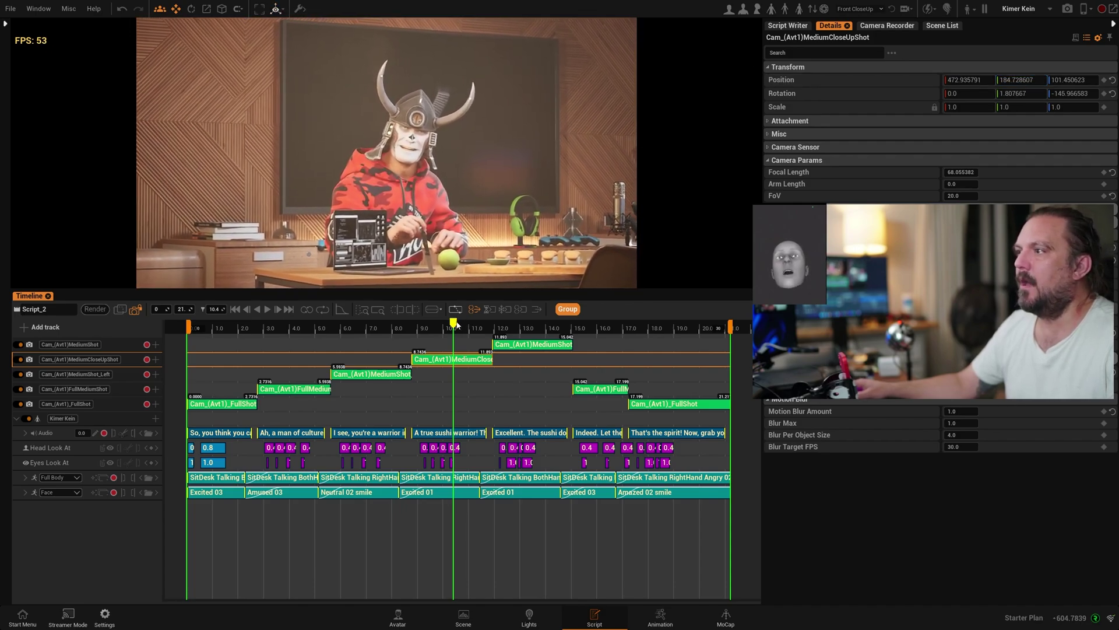
{"action": "left_click_drag", "start_coordinate": [457, 324], "coordinate": [542, 333]}
{"action": "left_click_drag", "start_coordinate": [570, 343], "coordinate": [241, 338]}
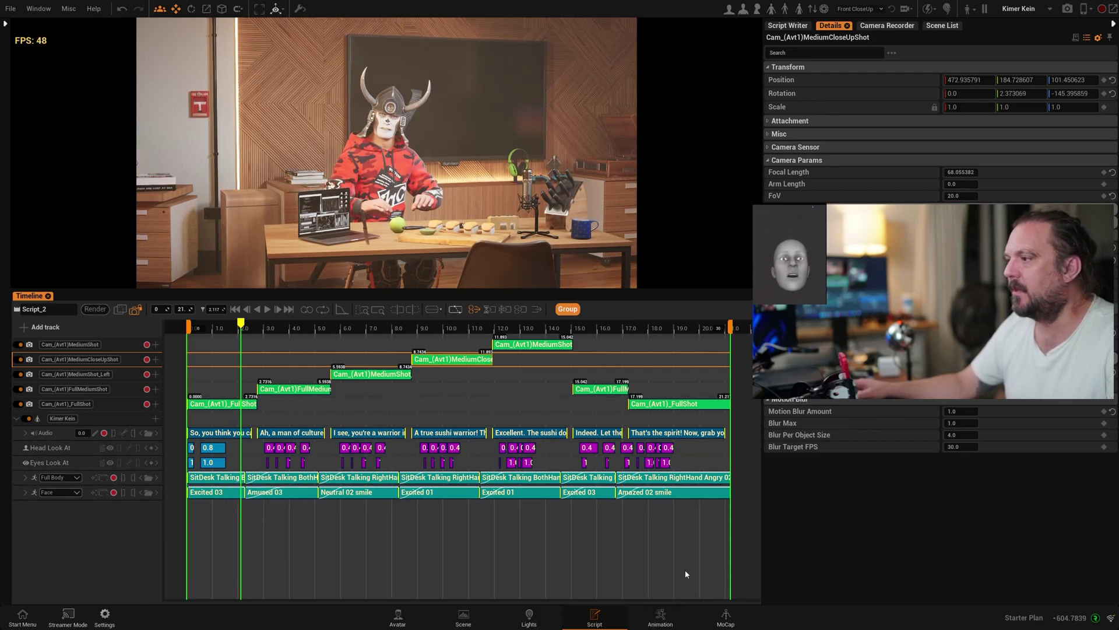
Switch to the Animation workspace, enlarge the timeline and delete the first clip on the avatar's full body track
{"action": "left_click", "coordinate": [665, 618]}
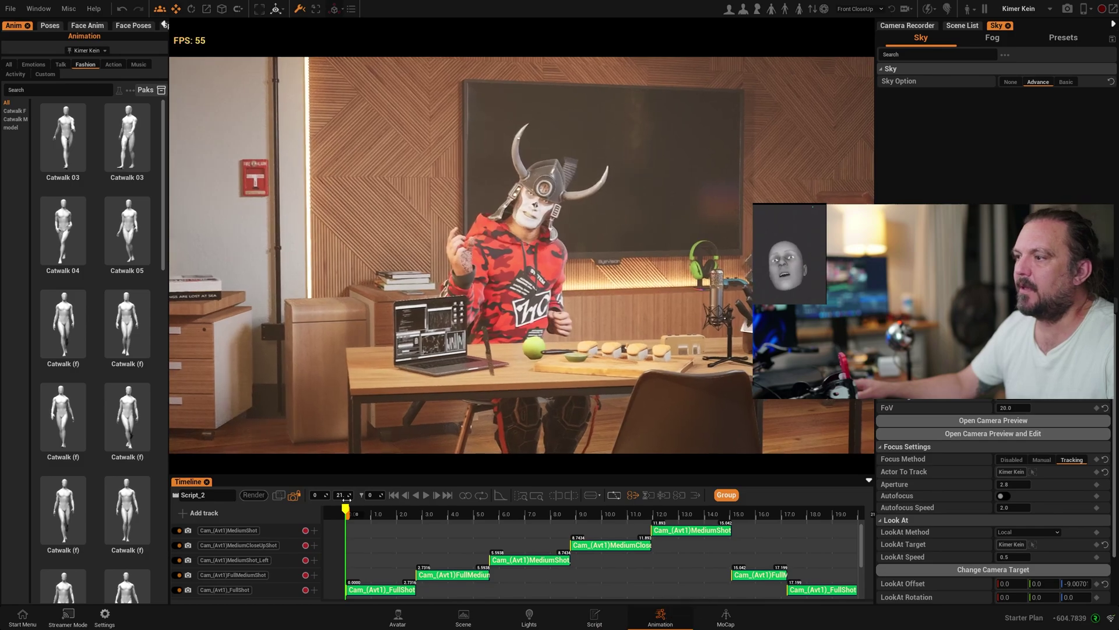
{"action": "left_click_drag", "start_coordinate": [406, 481], "coordinate": [386, 387]}
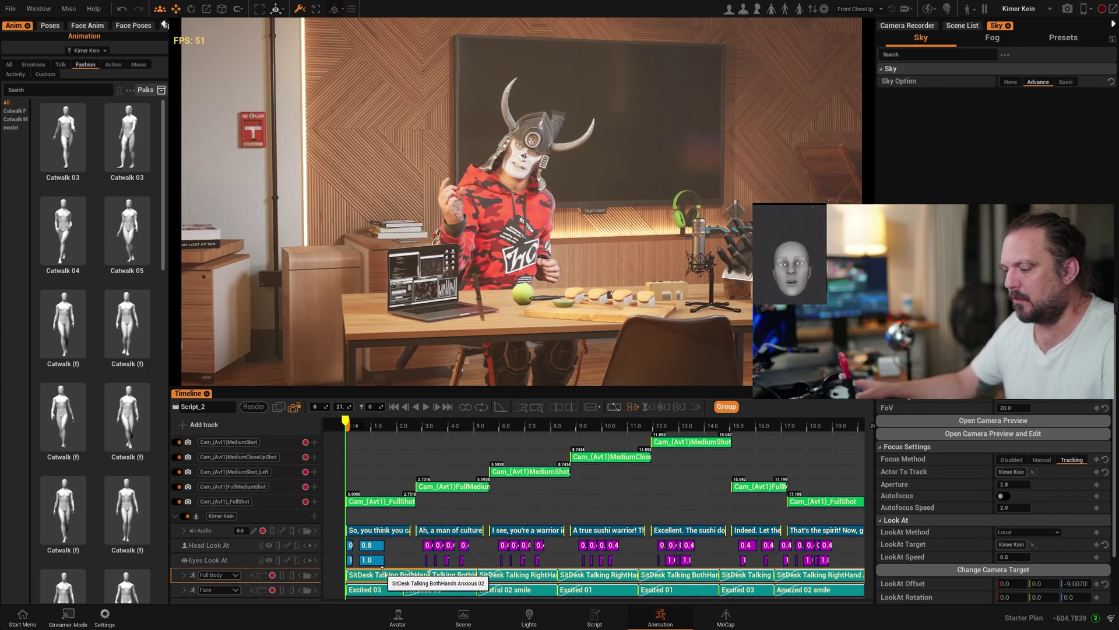
{"action": "left_click", "coordinate": [376, 577]}
{"action": "key", "text": "Delete"}
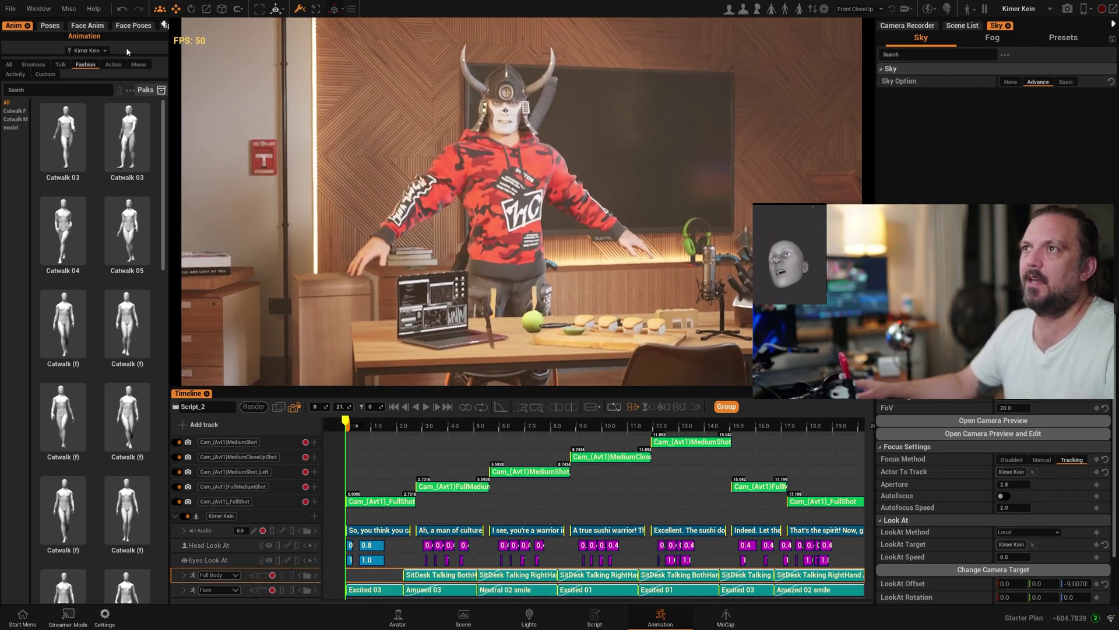
Browse the Talk and Emotions animations and place the Conclusion animation at the start of the full body track
{"action": "left_click", "coordinate": [61, 65]}
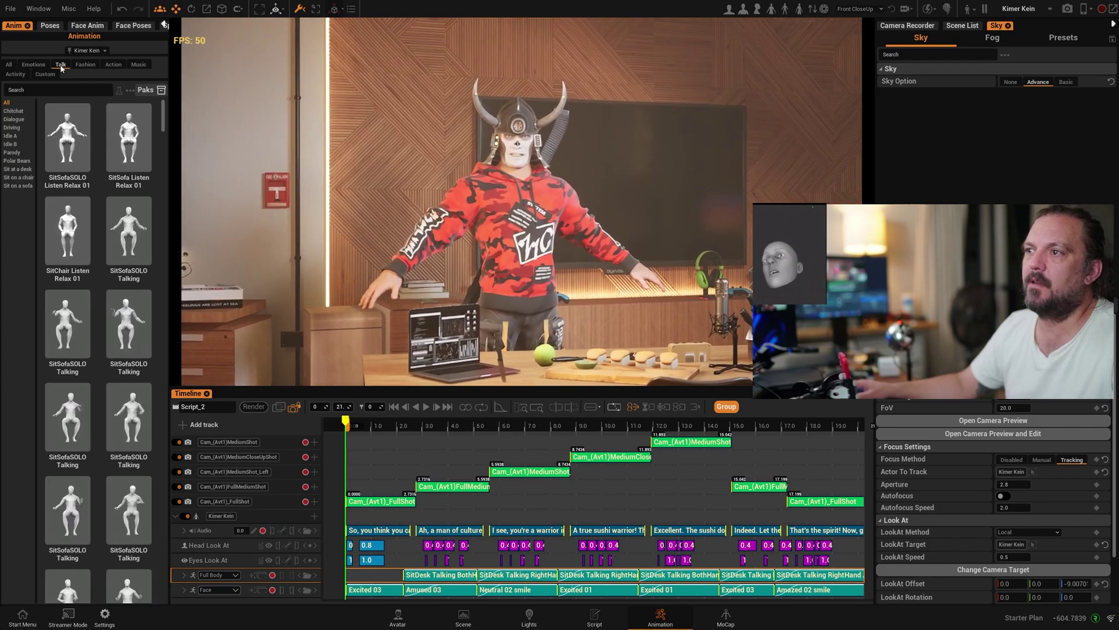
{"action": "scroll", "coordinate": [131, 365], "scroll_direction": "down", "scroll_amount": 6}
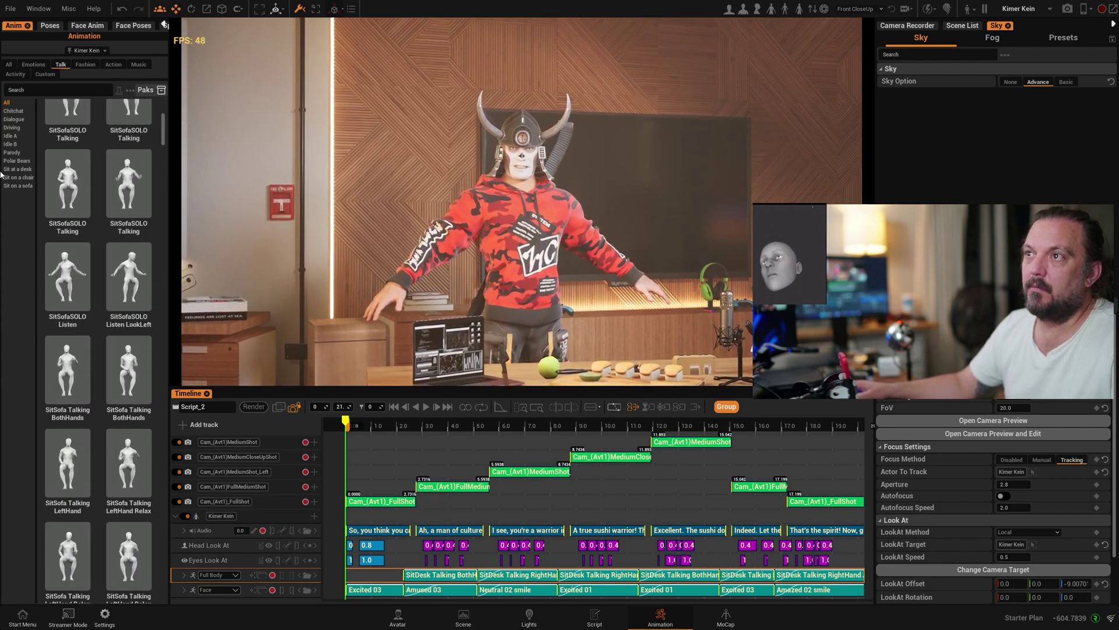
{"action": "left_click", "coordinate": [33, 64]}
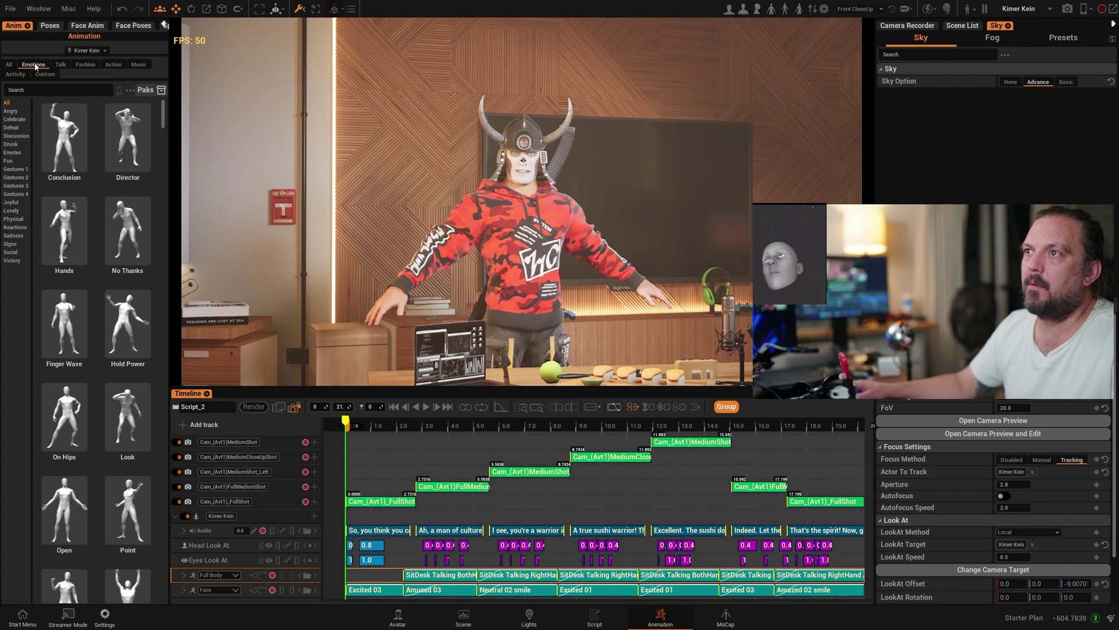
{"action": "left_click_drag", "start_coordinate": [315, 529], "coordinate": [346, 577]}
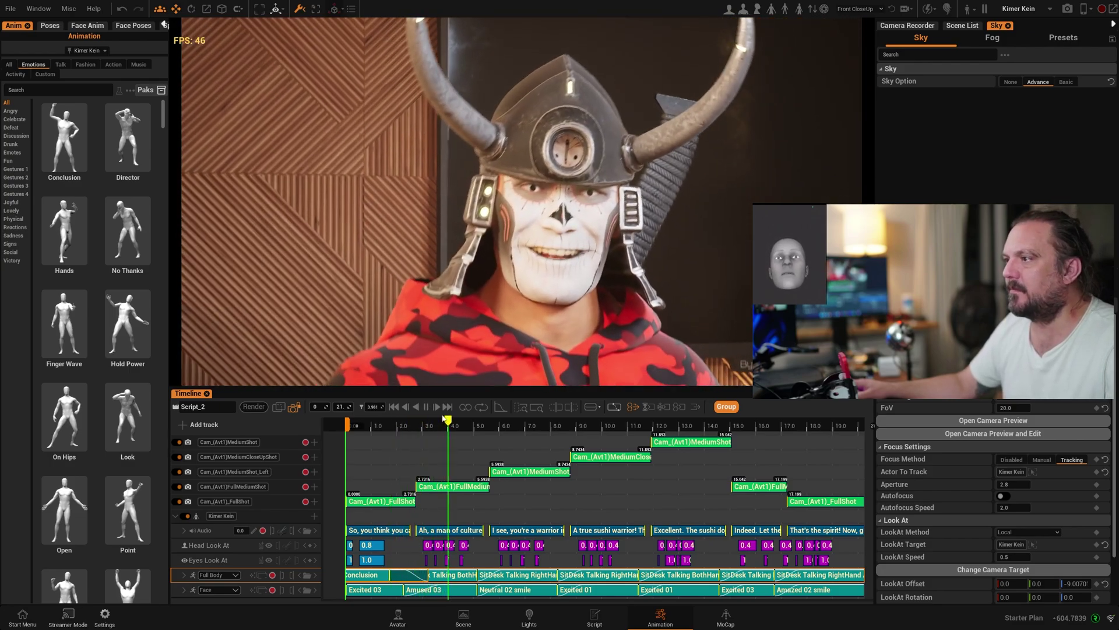
Play the sequence from the beginning, fit its full length in the timeline and move the playhead to about 2.5 seconds
{"action": "left_click", "coordinate": [426, 407]}
{"action": "left_click", "coordinate": [395, 407]}
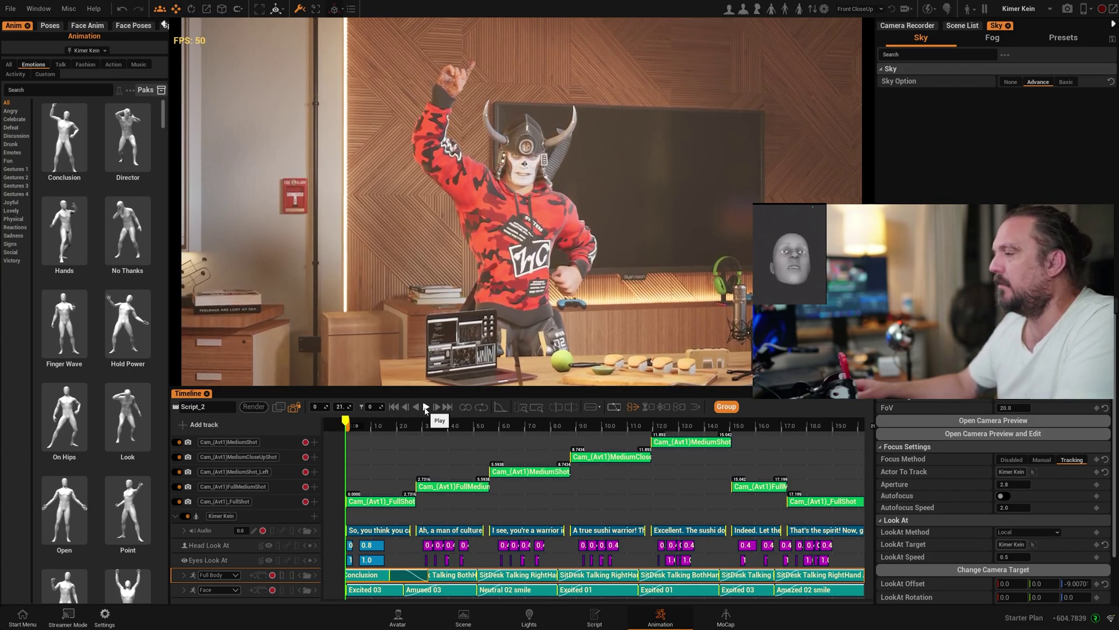
{"action": "left_click", "coordinate": [426, 407]}
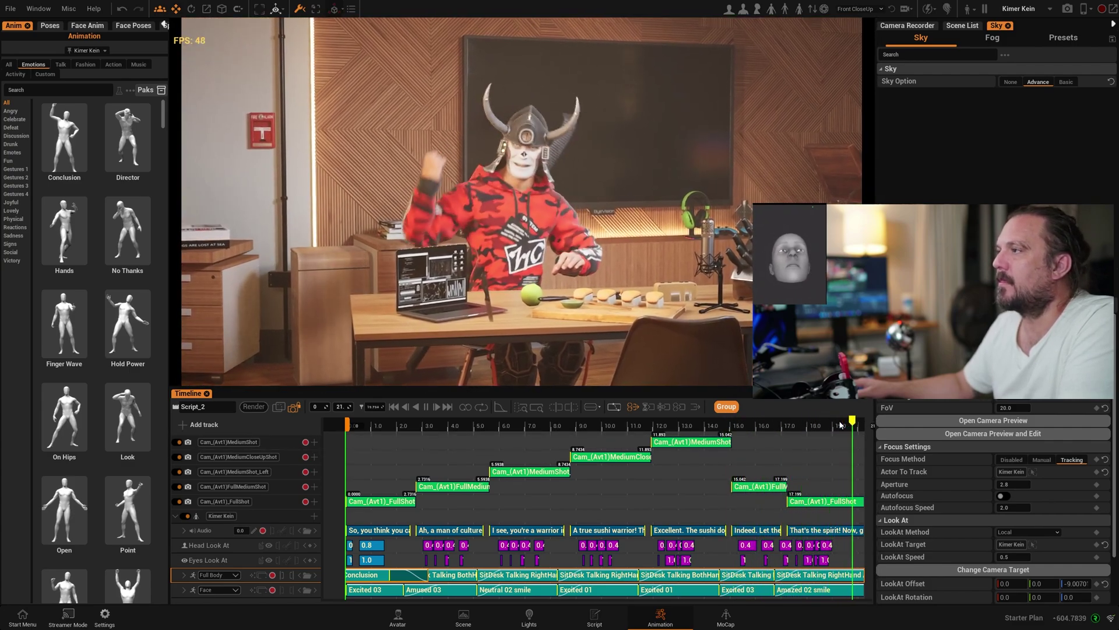
{"action": "scroll", "coordinate": [488, 508], "scroll_direction": "down", "scroll_amount": 3}
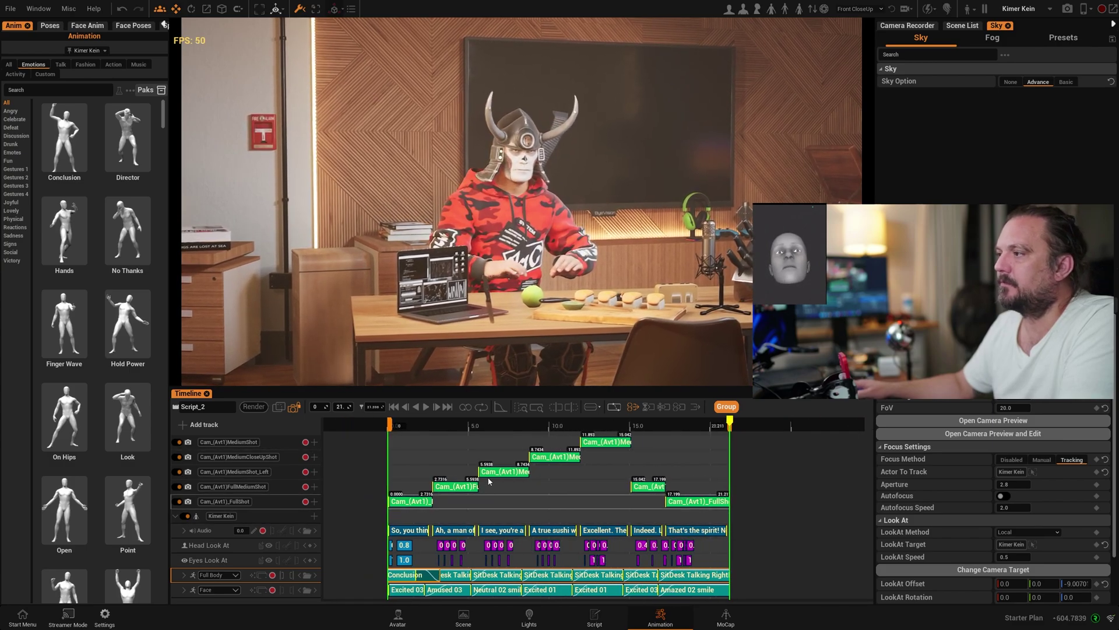
{"action": "left_click", "coordinate": [429, 426]}
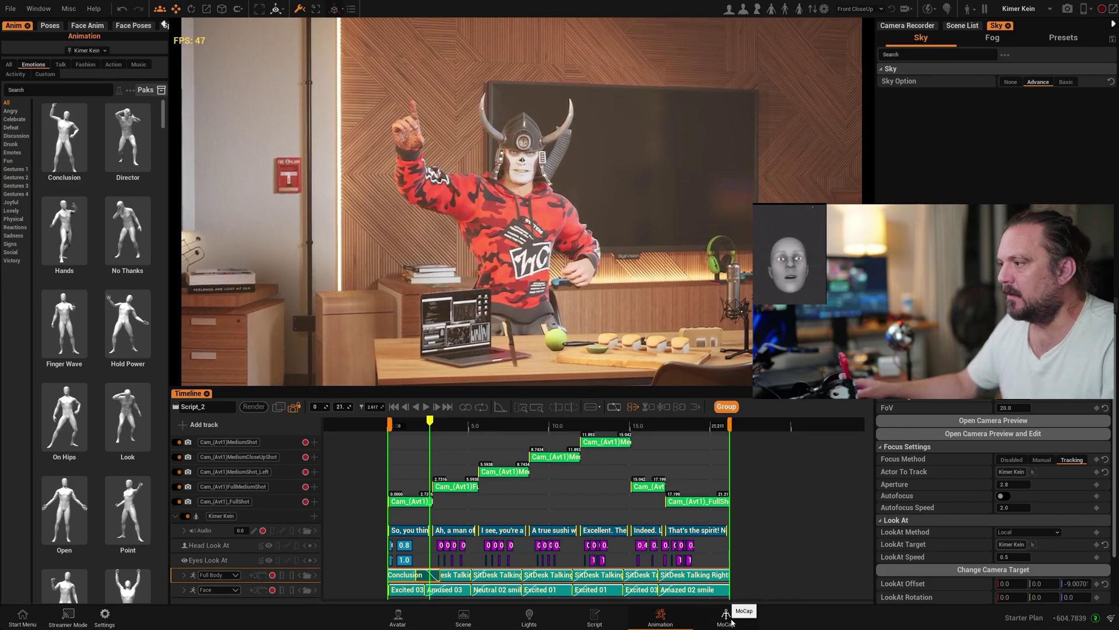
Switch to the MoCap workspace and enable head and body capture for the first actor
{"action": "left_click", "coordinate": [726, 615]}
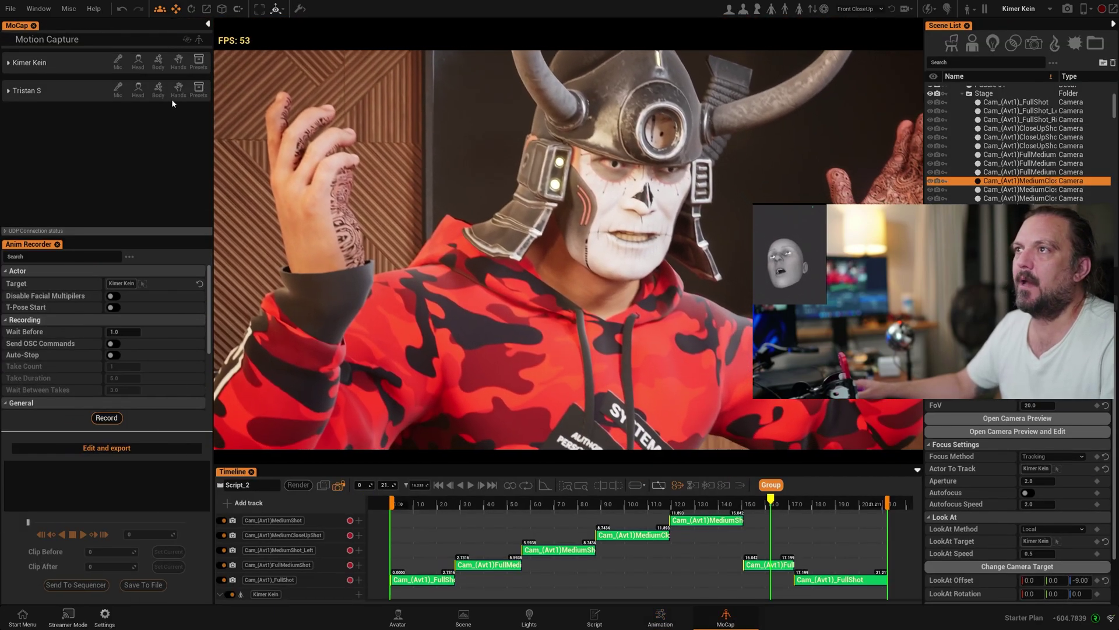
{"action": "left_click", "coordinate": [139, 60]}
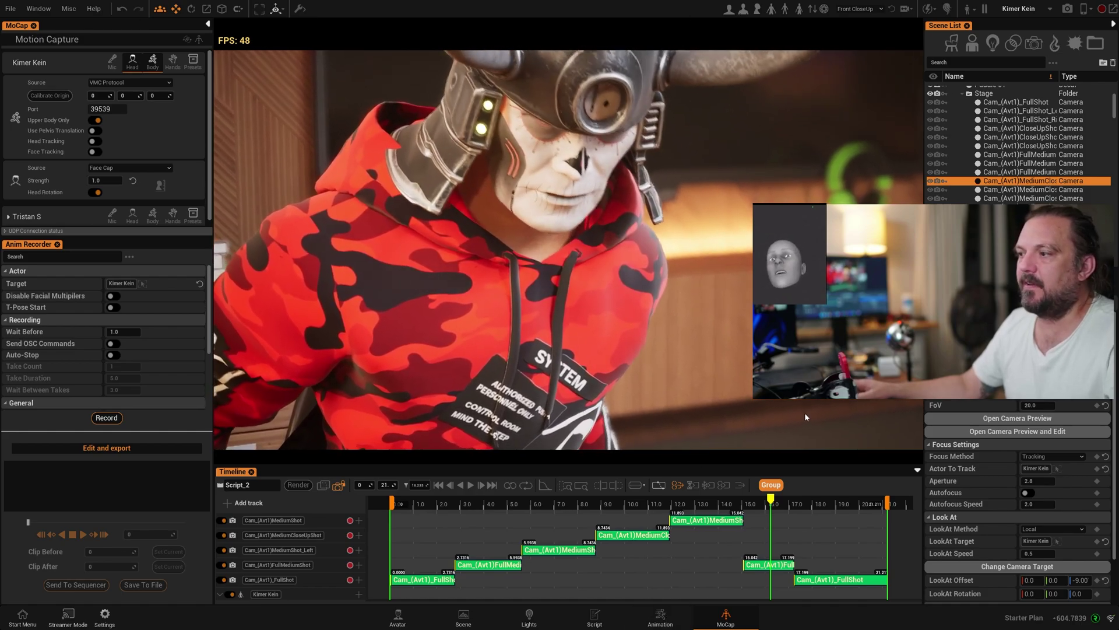
Return to the Scene workspace and open the start screen with the project modes and scene templates
{"action": "left_click", "coordinate": [464, 620]}
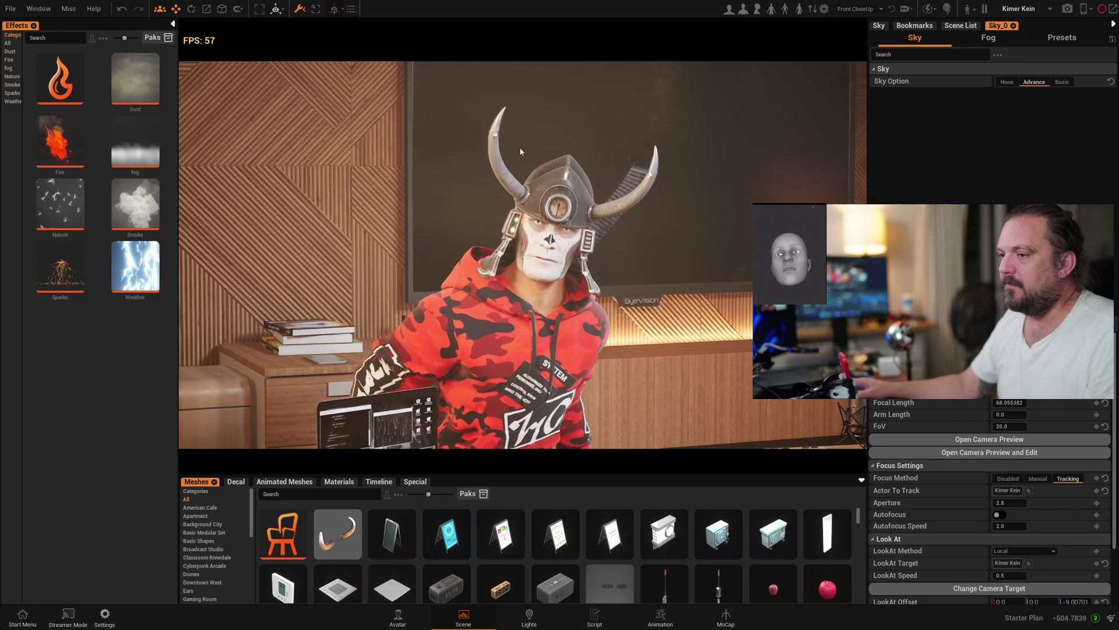
{"action": "left_click", "coordinate": [22, 616]}
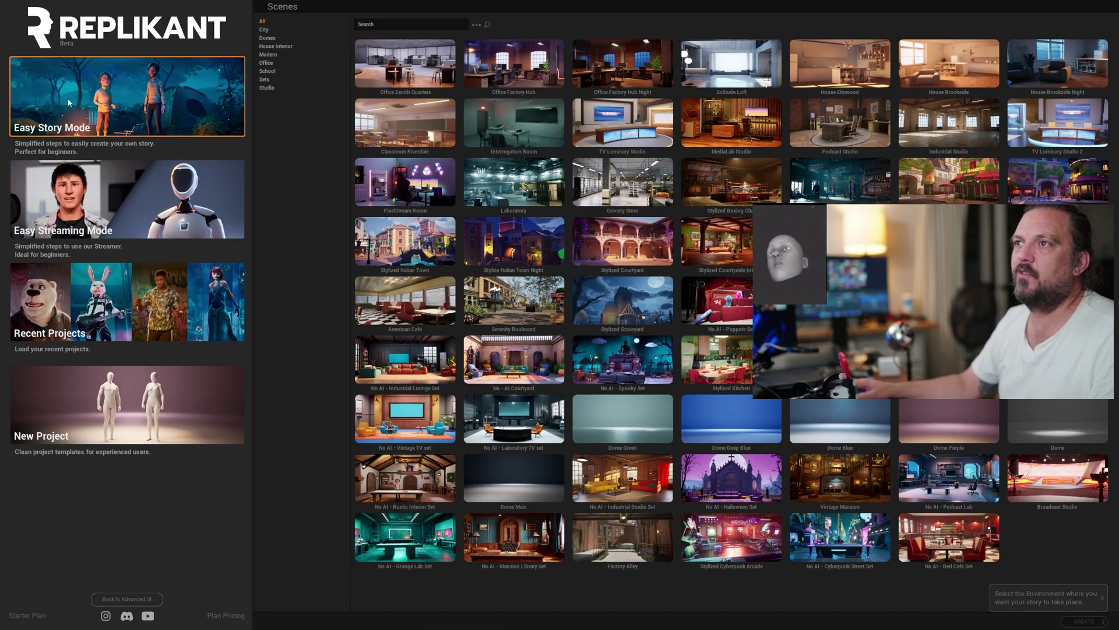